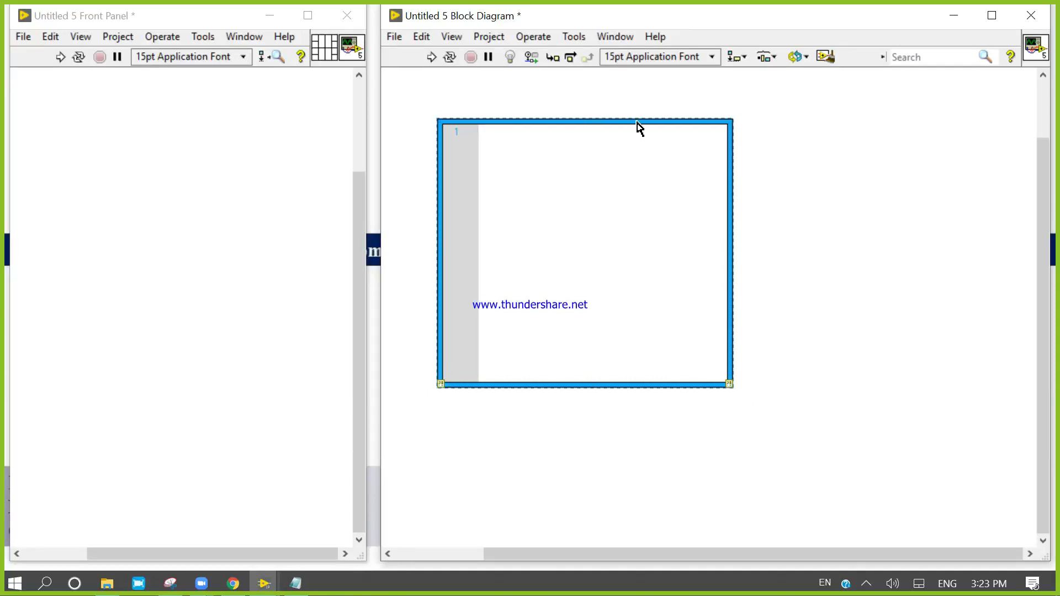
Step: Set the MathScript node's script text to 36-point size
left_click(661, 57)
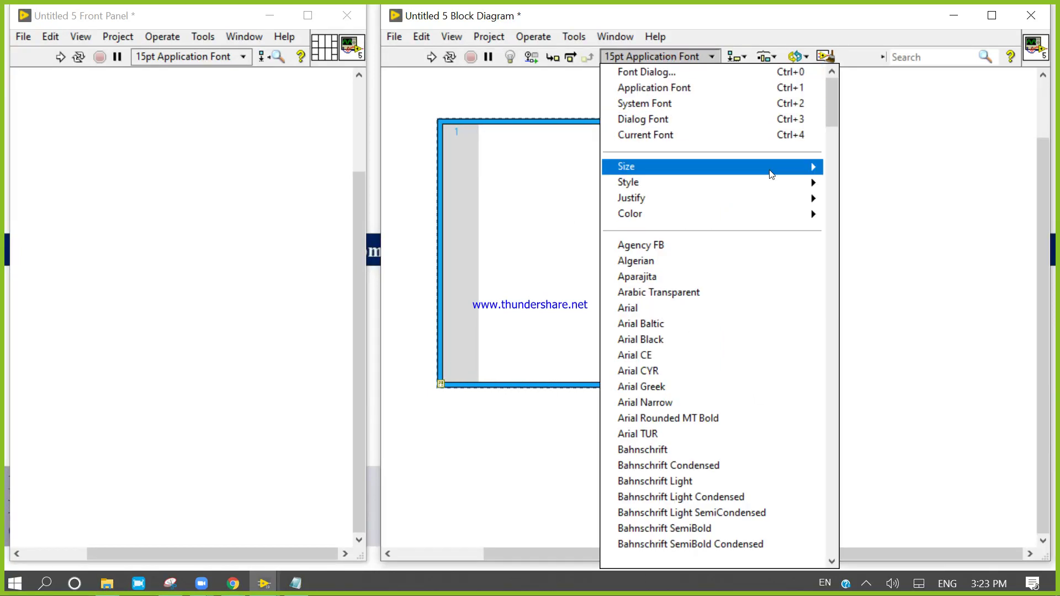
mouse_move(713, 166)
left_click(884, 246)
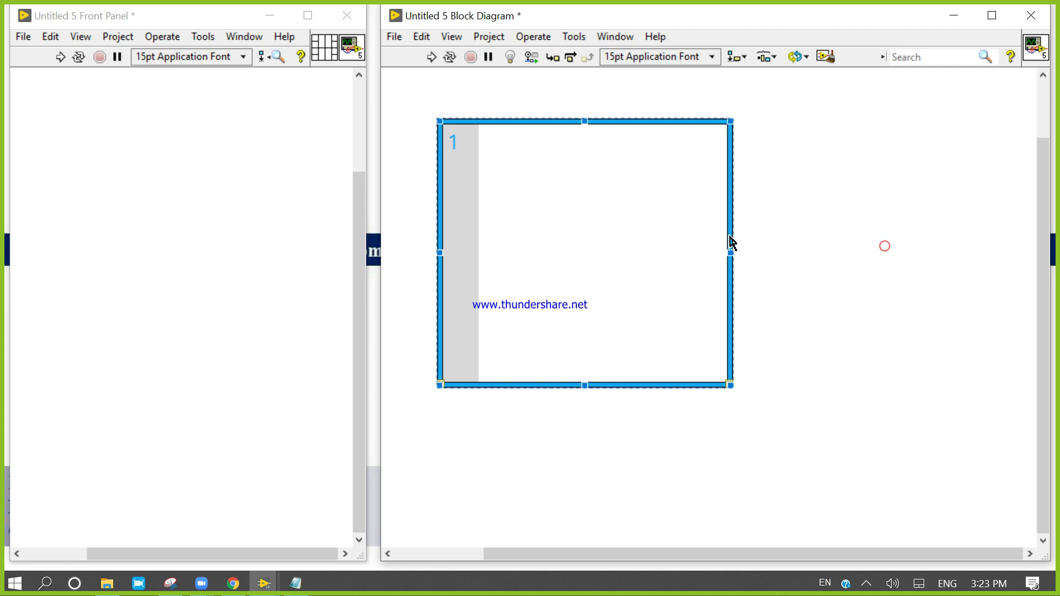
left_click(589, 186)
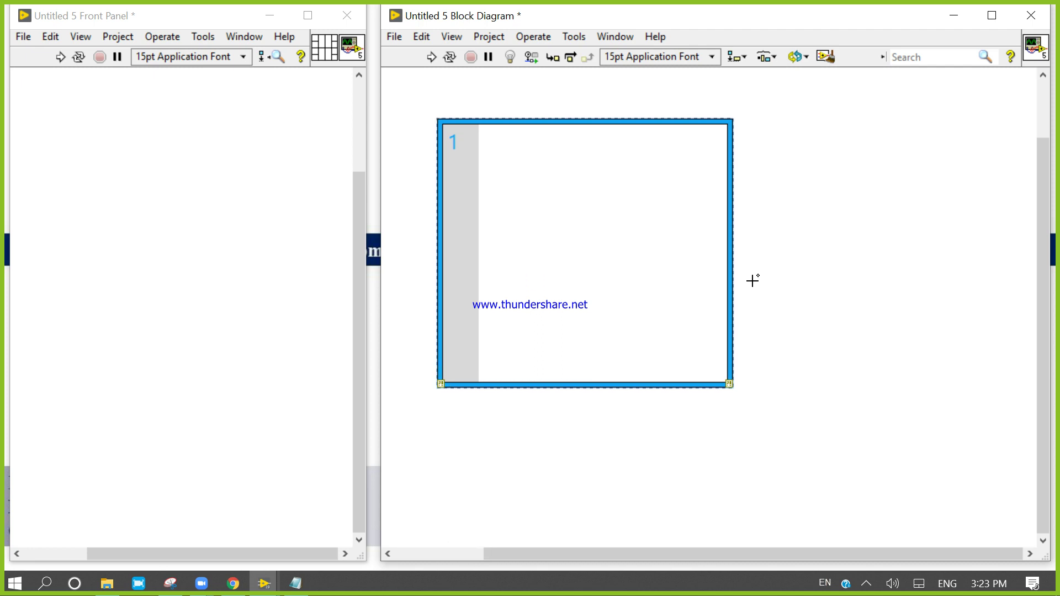
left_click(618, 257)
Step: Begin the first script line as x = 0 inside the MathScript node
left_click(953, 246)
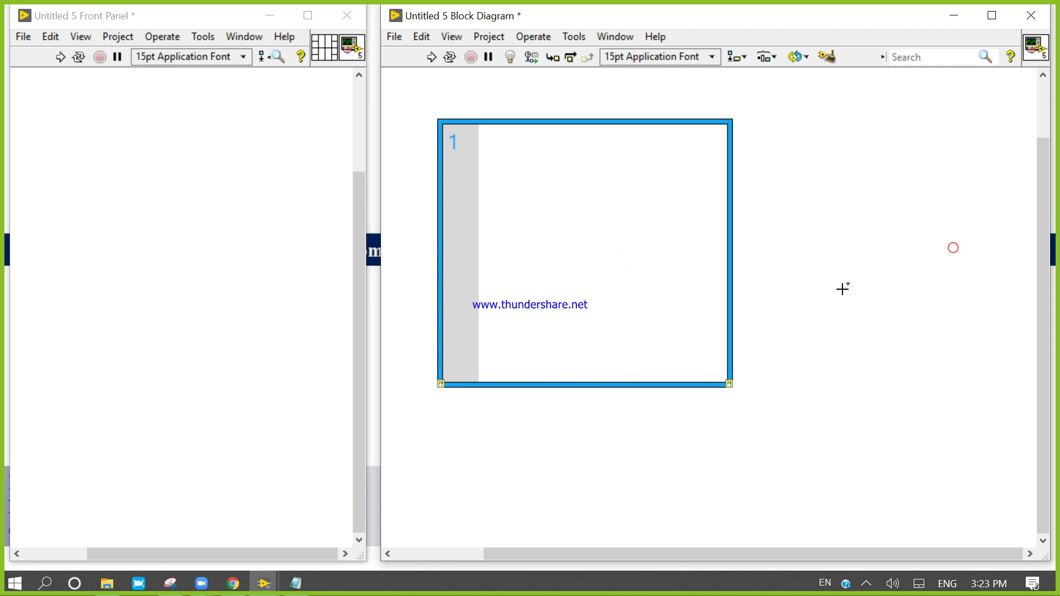
left_click(496, 141)
type("x")
type(" = ")
type("0")
key("BackSpace")
key("alt+Tab")
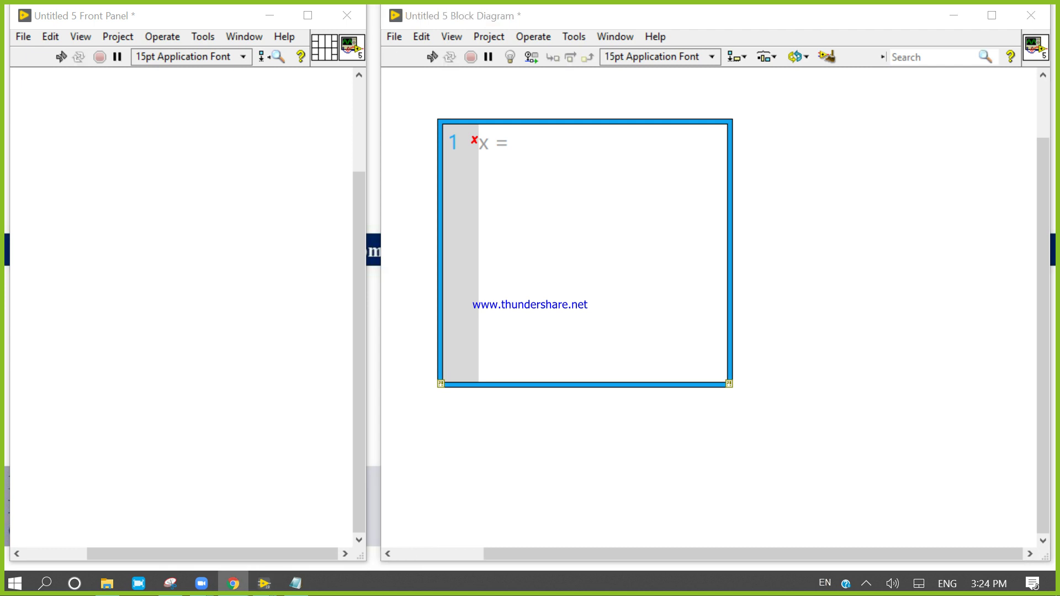
left_click(546, 152)
type("0;")
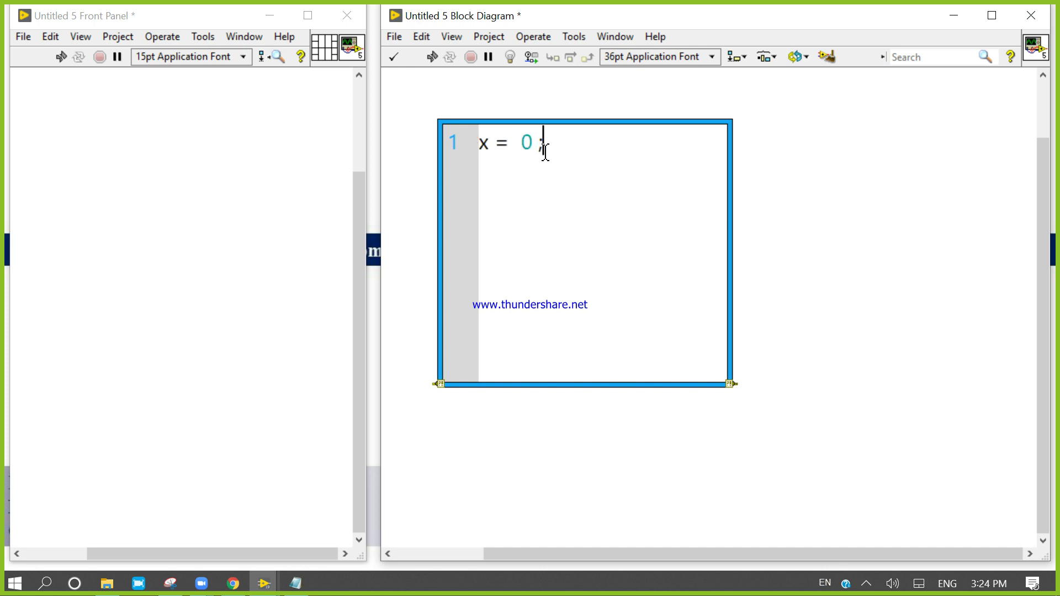
key("BackSpace")
type(";")
key("BackSpace")
Step: Extend the line to x = 0:Pi/ 100: 2* pi;, trimming stray spaces
type("P")
type("i")
key("BackSpace")
type("/ ")
type("100")
key("BackSpace")
type(";")
key("BackSpace")
key("BackSpace")
type(";")
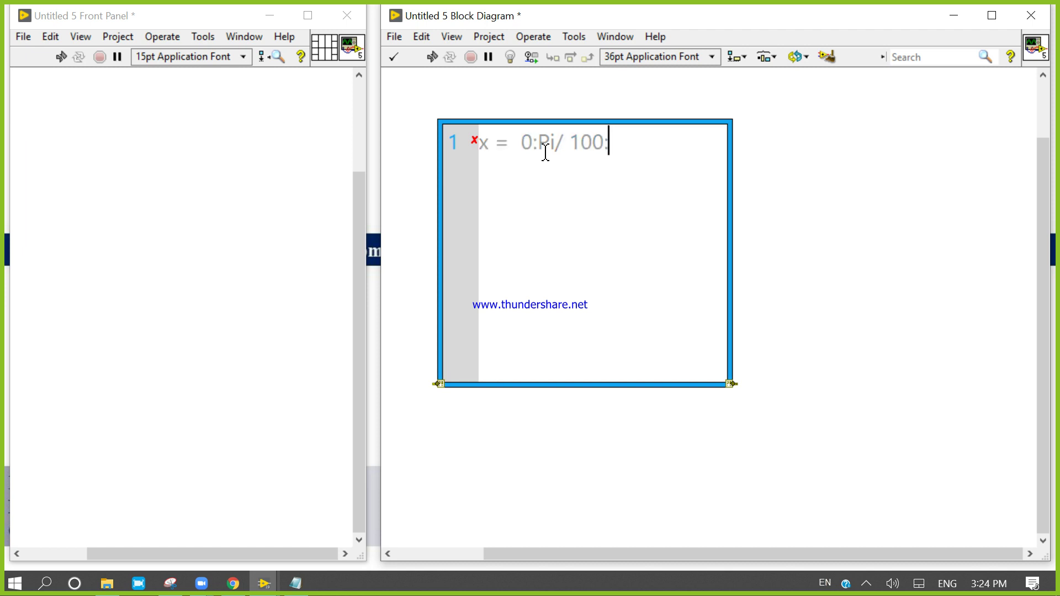
type(" 2")
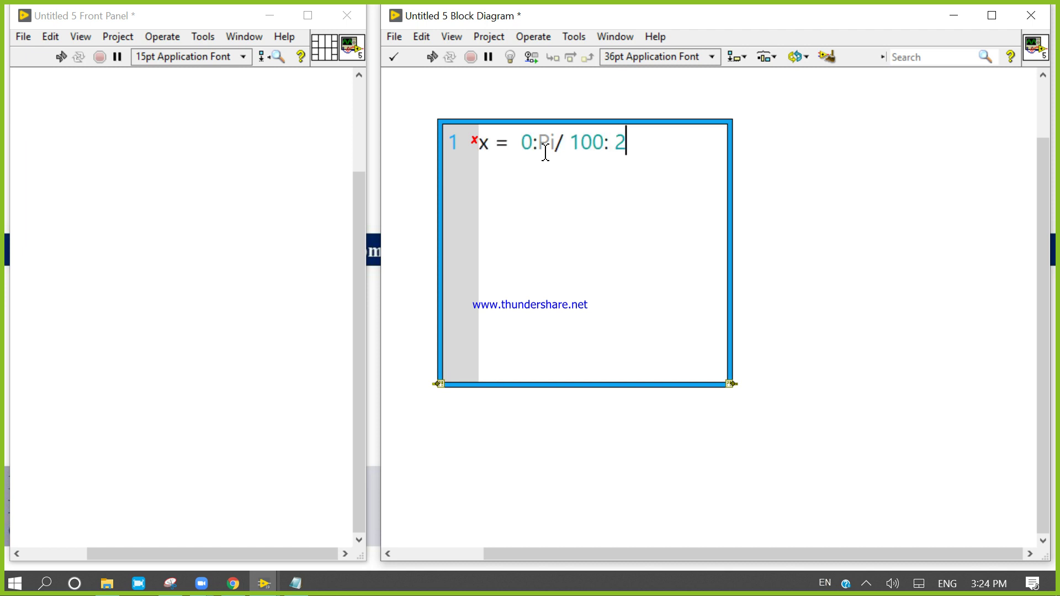
type("* p")
type("i")
type(";")
Step: Remove the space before 100 and lowercase Pi so line 1 reads x = 0:pi/100: 2* pi;
left_click(631, 449)
left_click(632, 385)
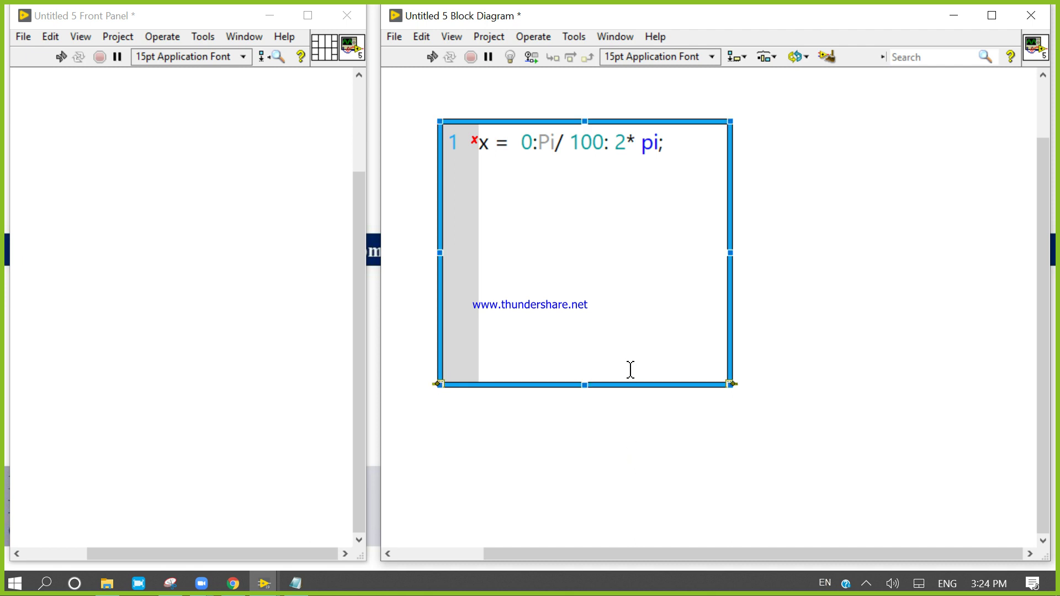
left_click(630, 369)
left_click(587, 304)
left_click(569, 142)
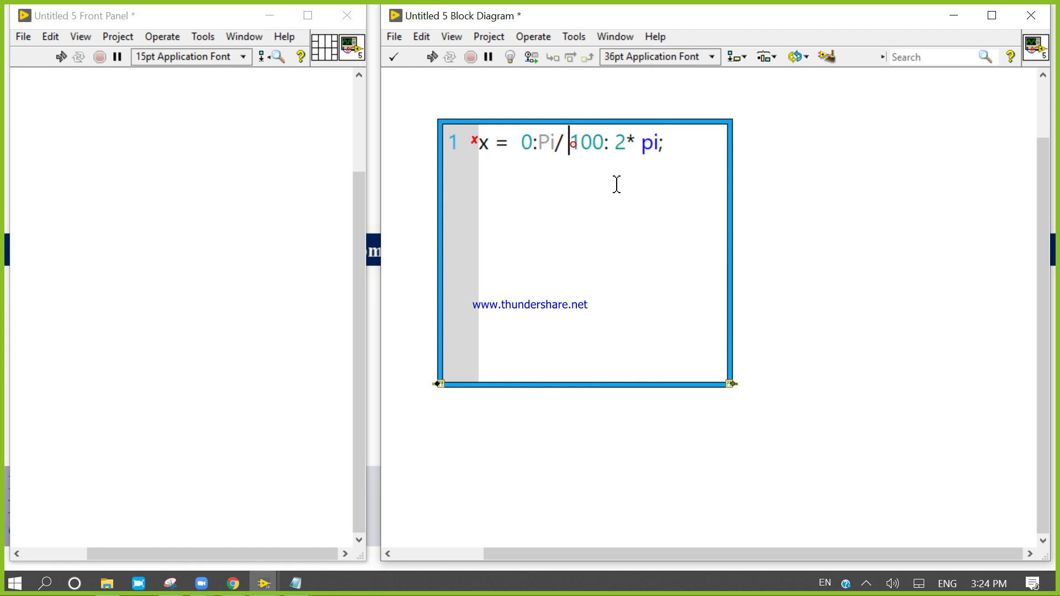
key("BackSpace")
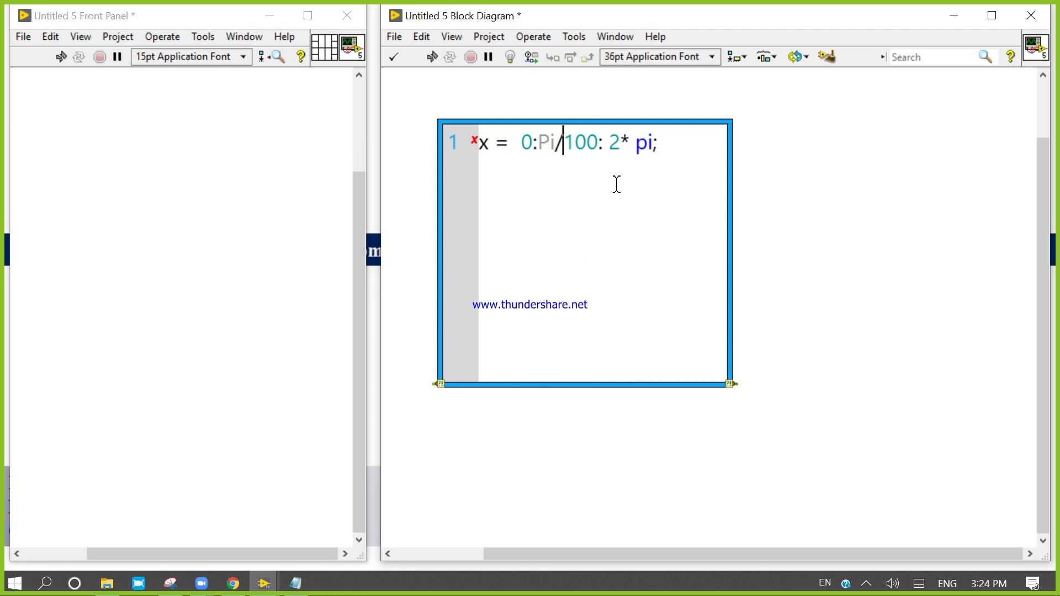
left_click(617, 184)
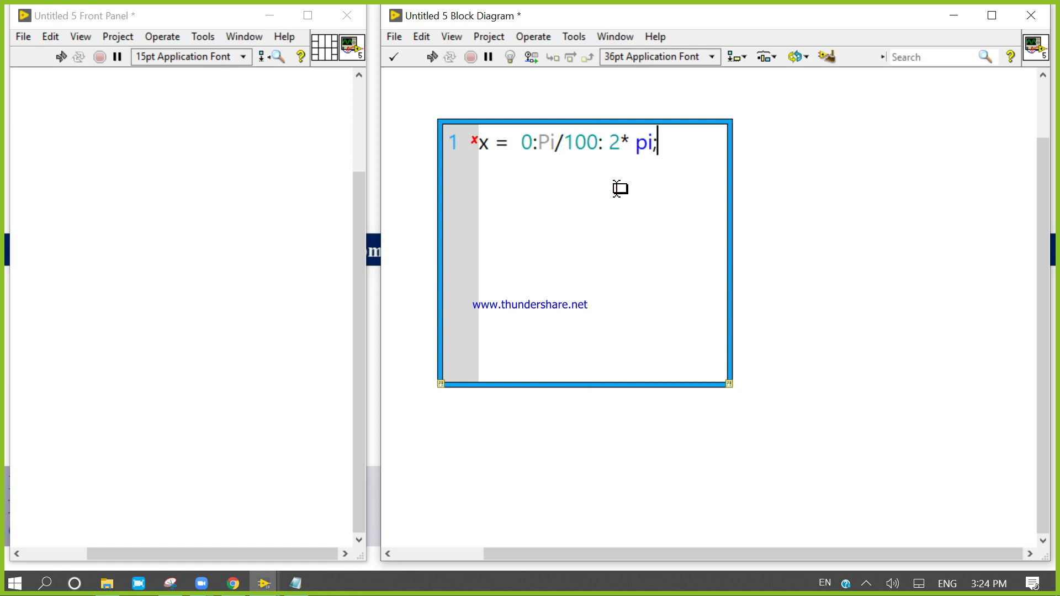
left_click(555, 142)
key("BackSpace")
key("BackSpace")
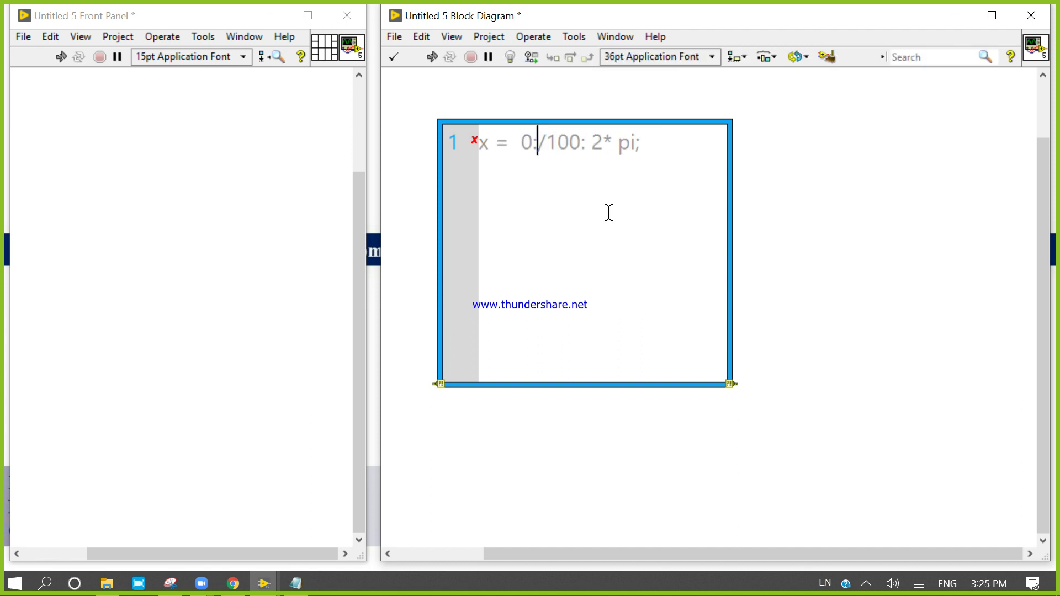
type("pi")
left_click(611, 224)
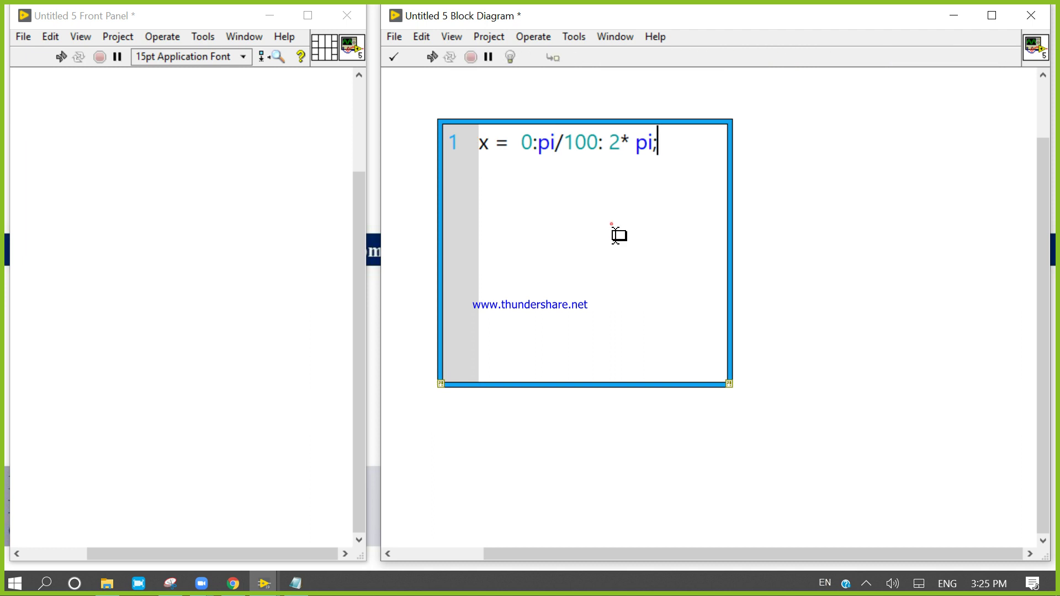
left_click(708, 159)
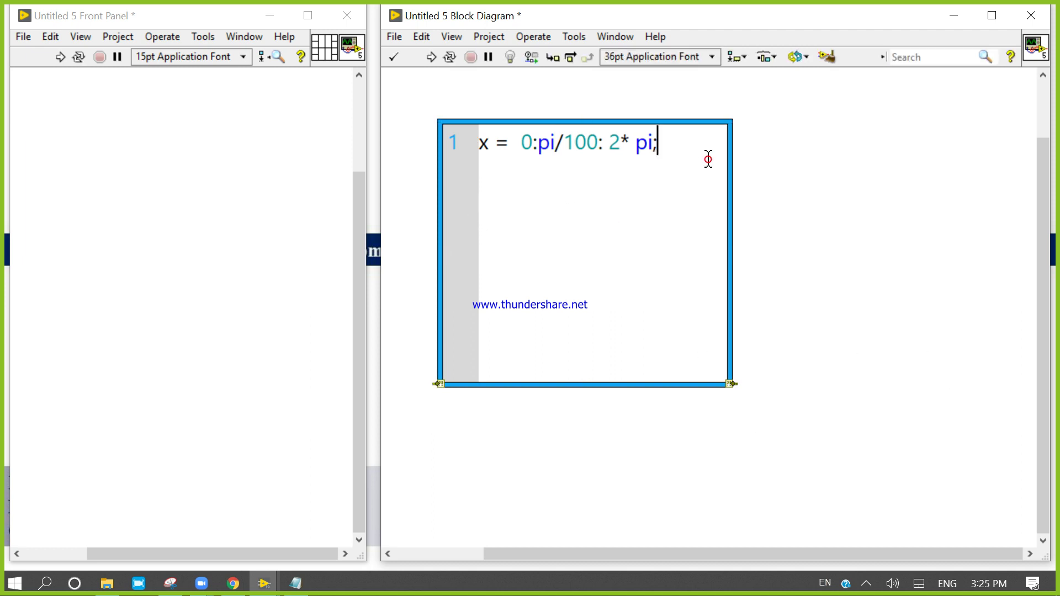
Step: Add script line 2: y = sin(x);
key("Return")
type("y = ")
type("S")
key("BackSpace")
type("sin")
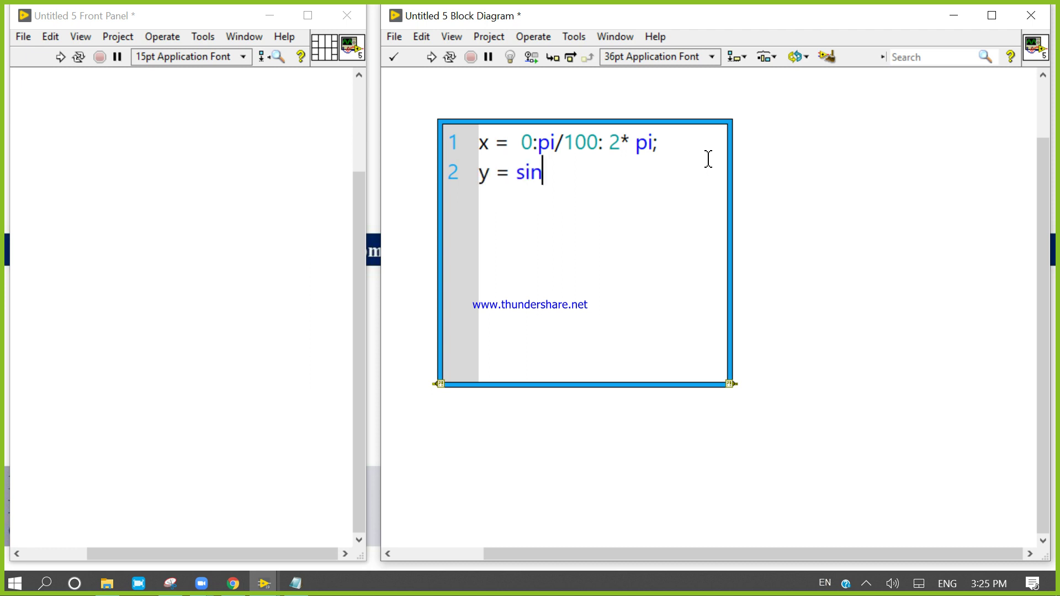
type("(")
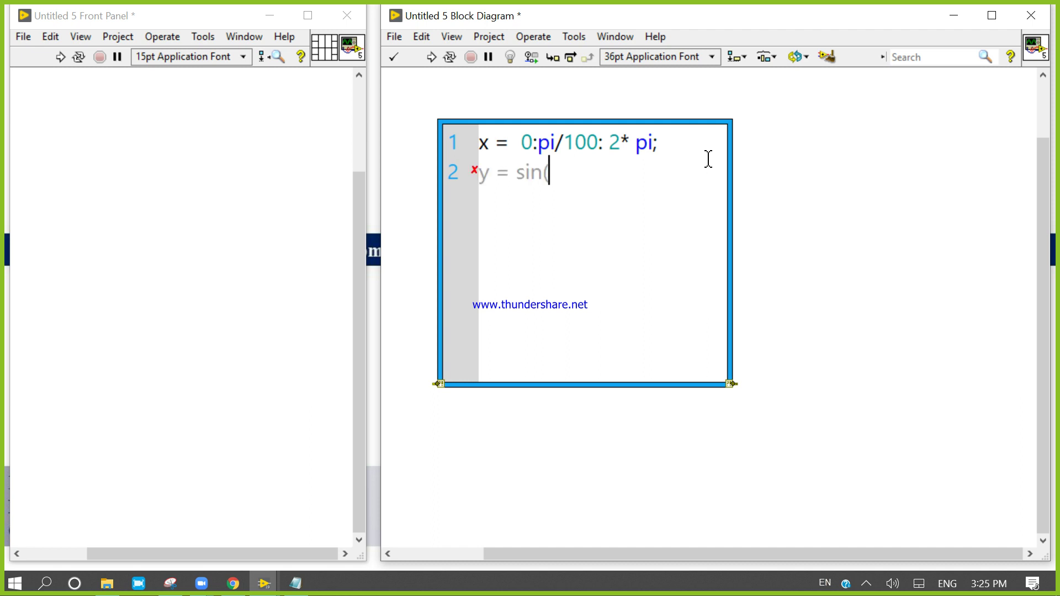
type("x")
type(")")
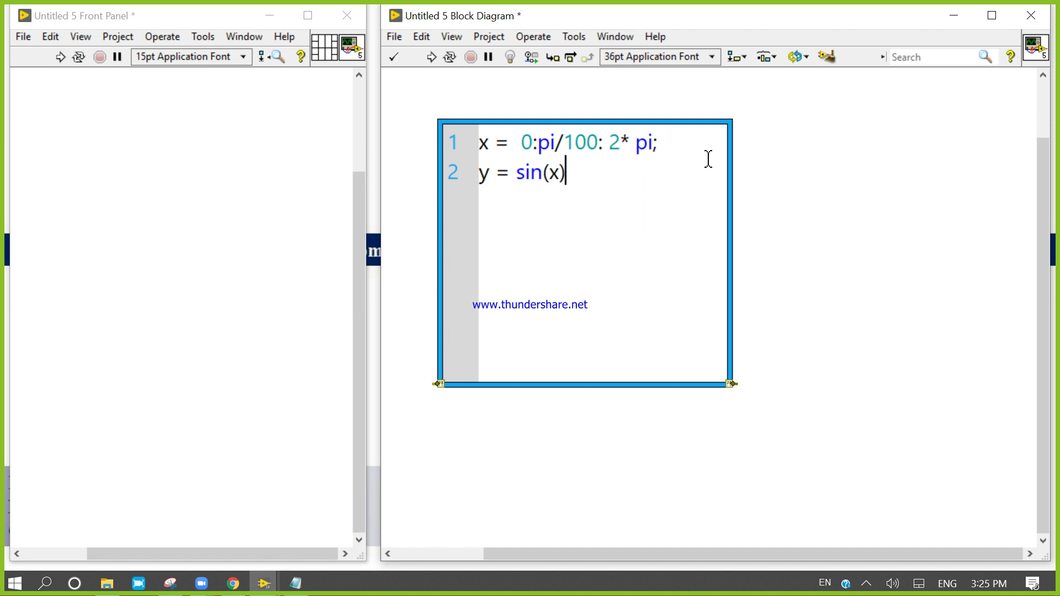
type(";")
Step: Add script line 3: plot(x,y), correcting the uppercase Y
key("Return")
type("plot")
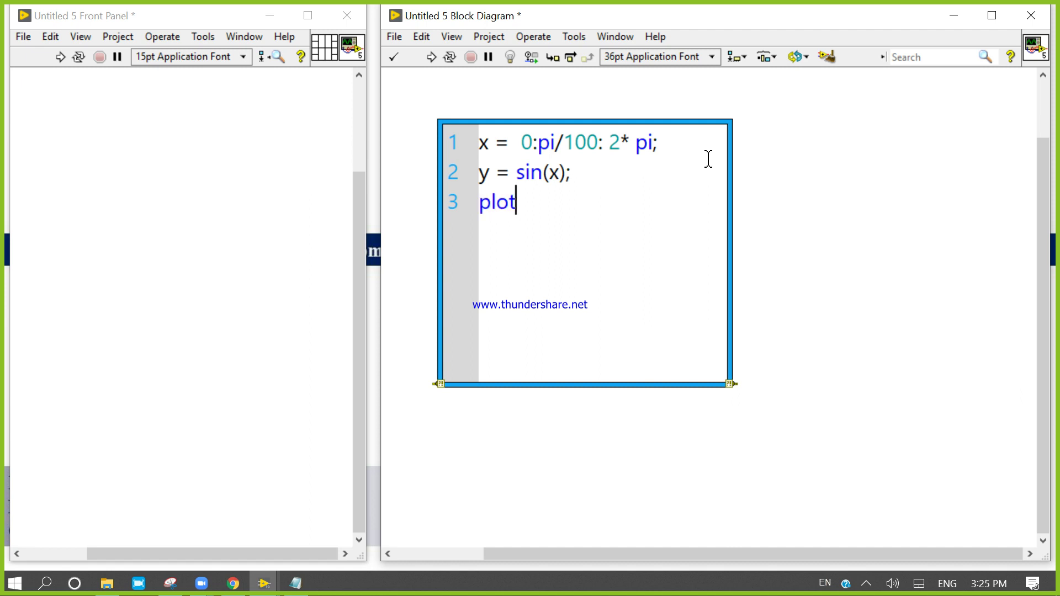
type("(")
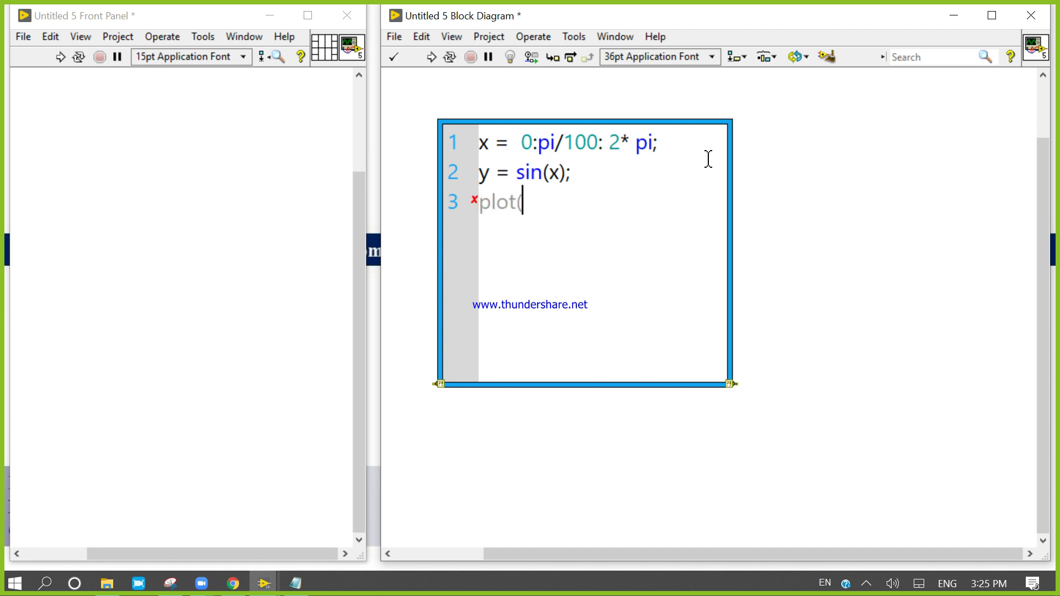
type("x")
type(",")
type("Y")
key("BackSpace")
type("y)")
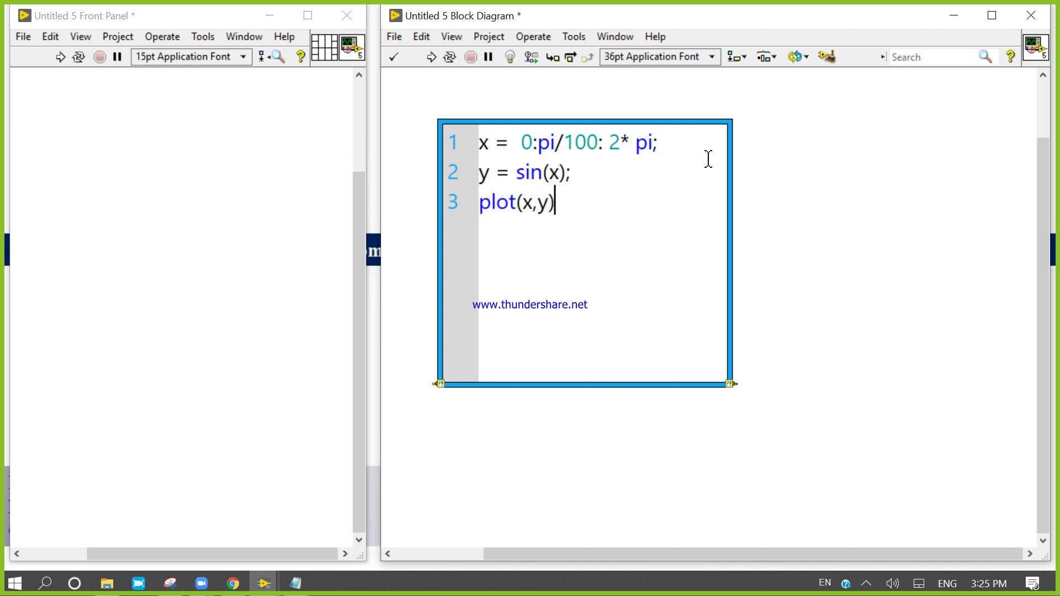
Step: Add a y output terminal to the MathScript node and narrow the block diagram window
left_click(805, 253)
right_click(733, 203)
mouse_move(774, 308)
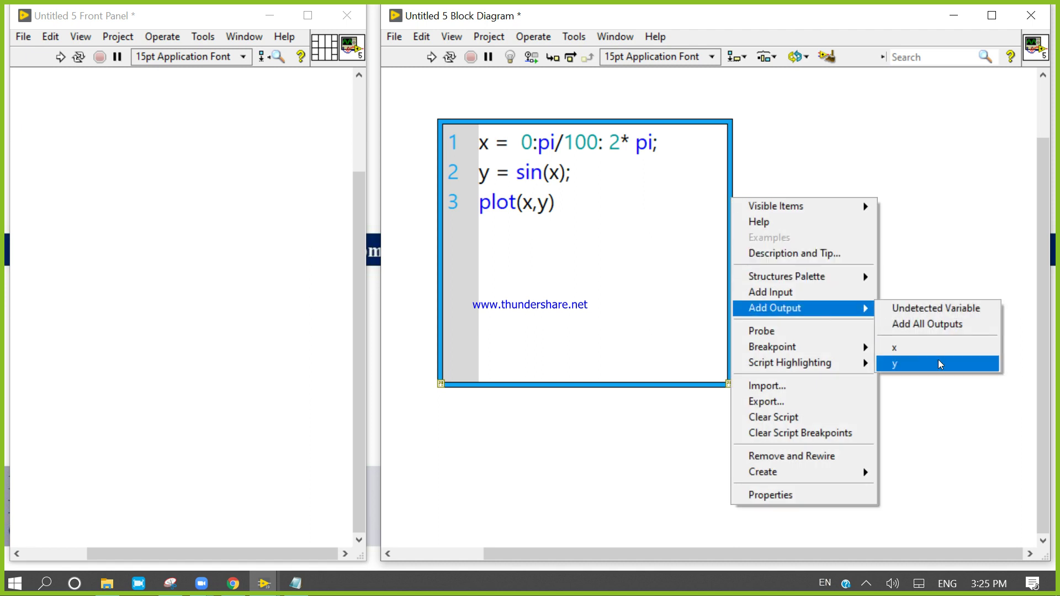
left_click(938, 364)
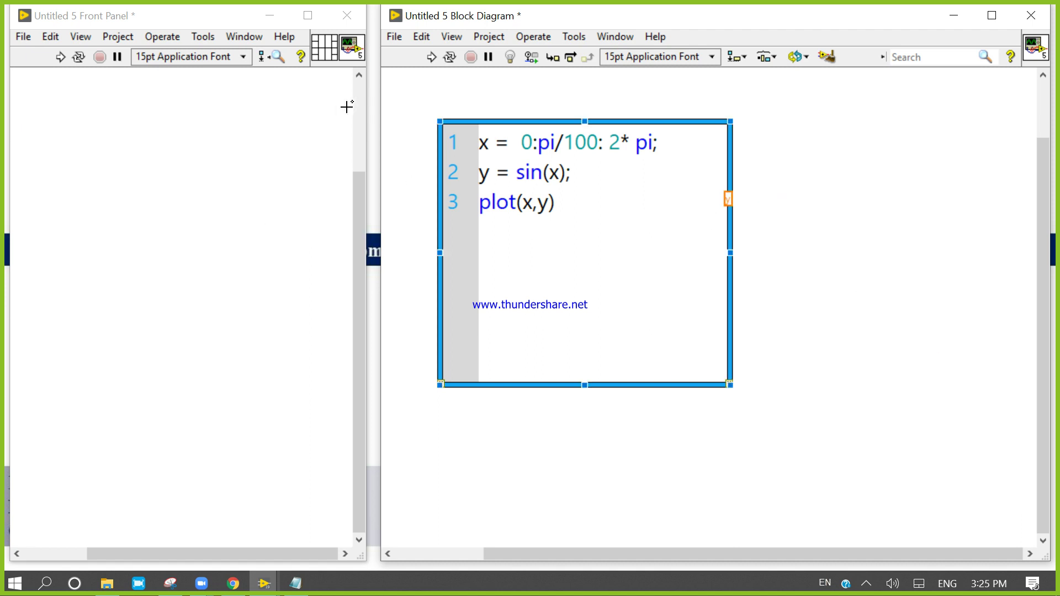
left_click_drag(379, 106, 508, 111)
Step: Widen the front panel and place a Waveform Graph on it
left_click_drag(368, 120, 506, 142)
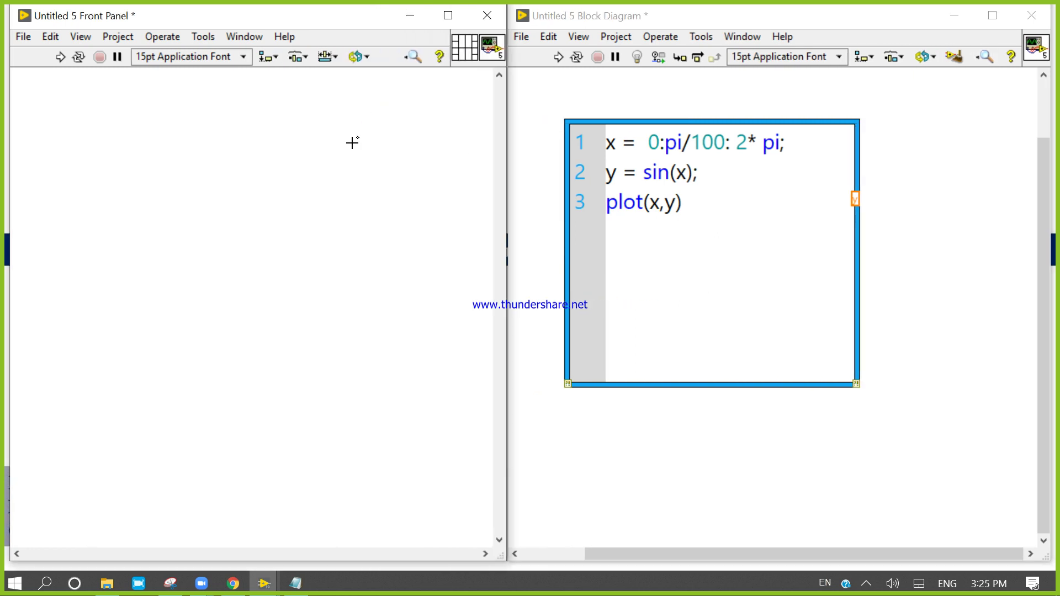
right_click(295, 141)
mouse_move(511, 273)
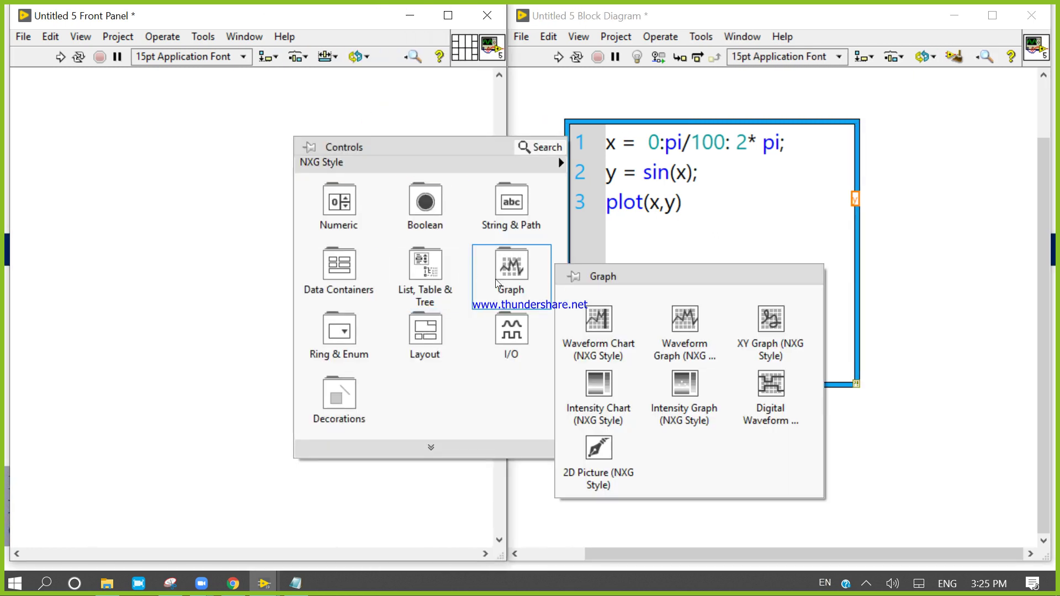
left_click(672, 333)
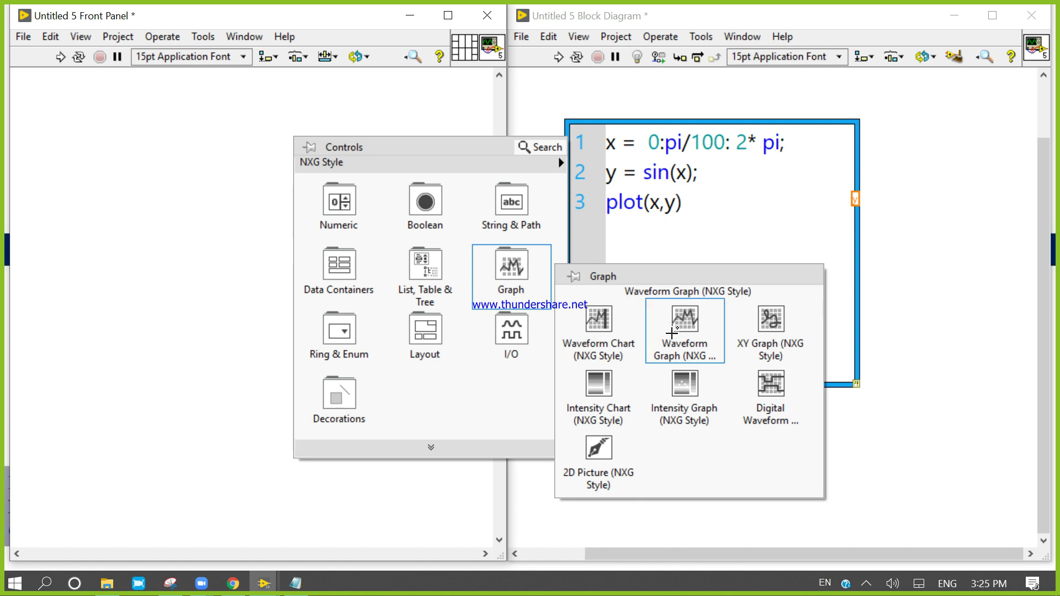
left_click(210, 269)
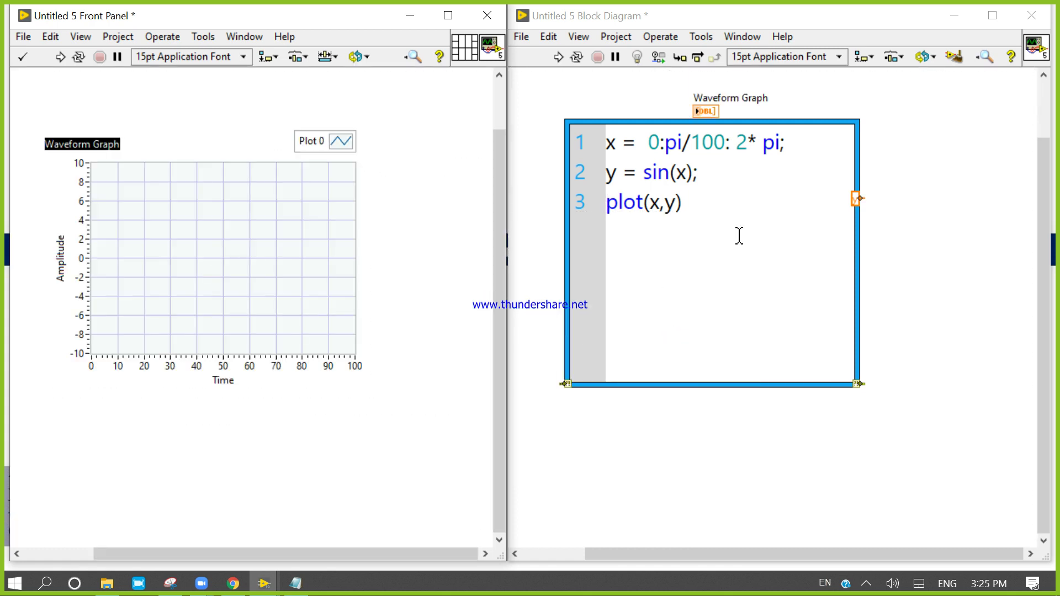
Step: Wire the node's y output to the Waveform Graph terminal and run the VI
left_click_drag(717, 119, 933, 199)
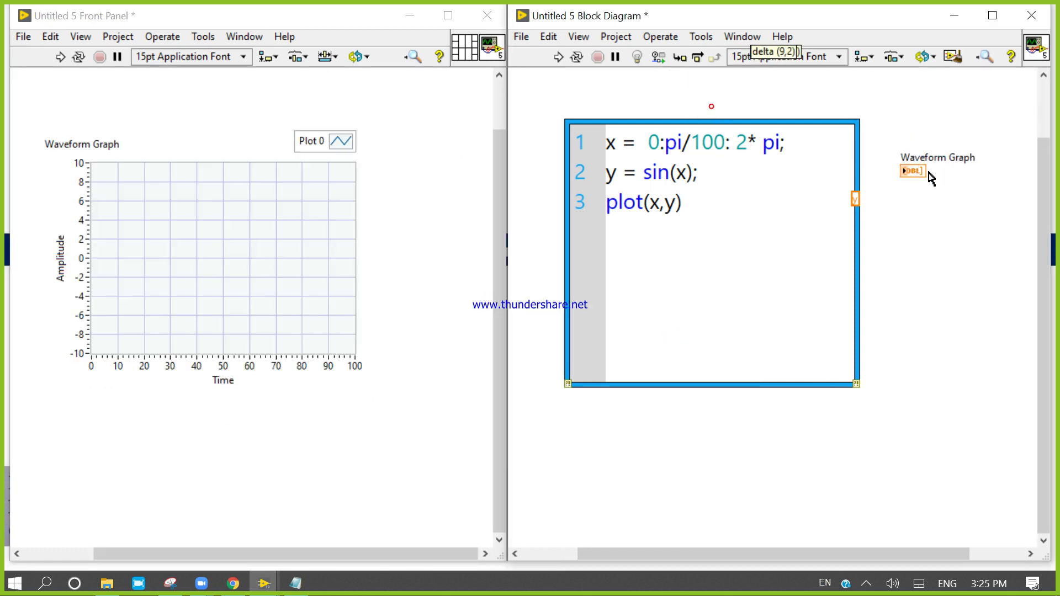
left_click(861, 199)
left_click(917, 196)
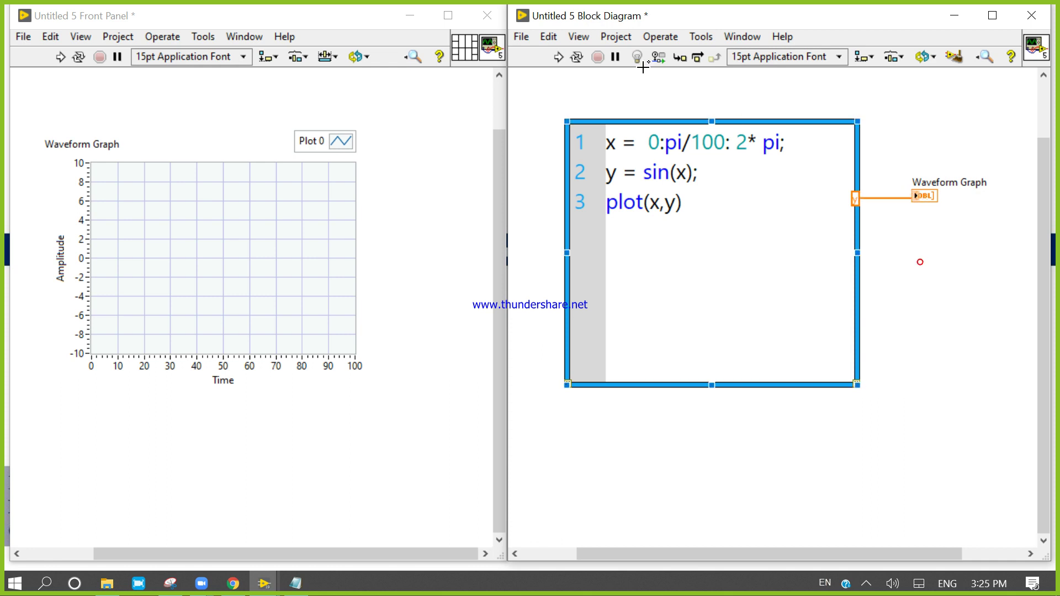
left_click(557, 56)
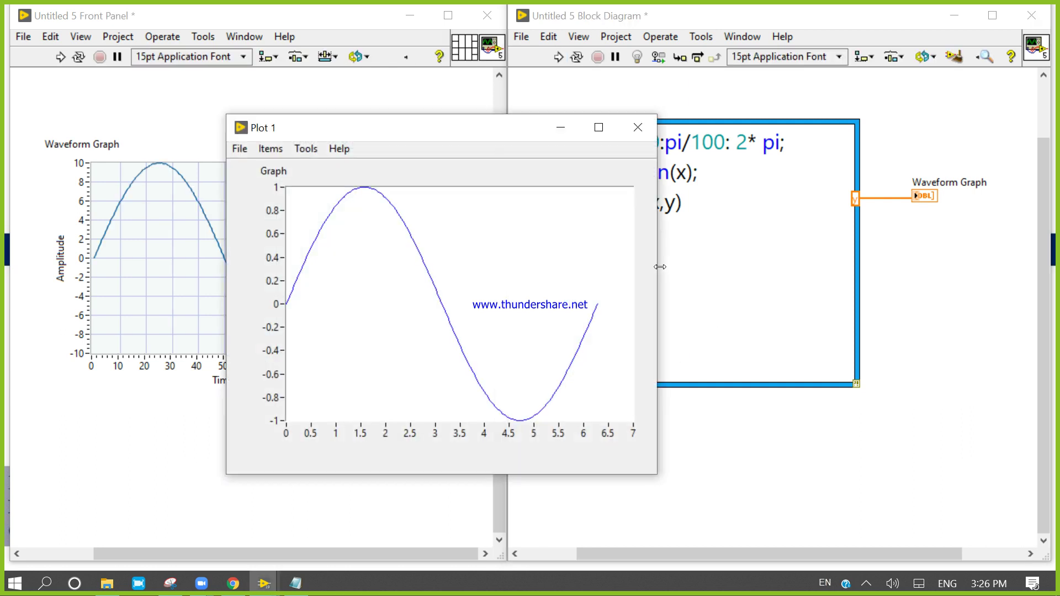
Step: Position the Plot 1 window over the front panel and shorten the MathScript node
mouse_move(357, 139)
left_mouse_down()
mouse_move(434, 206)
mouse_move(139, 134)
left_mouse_up()
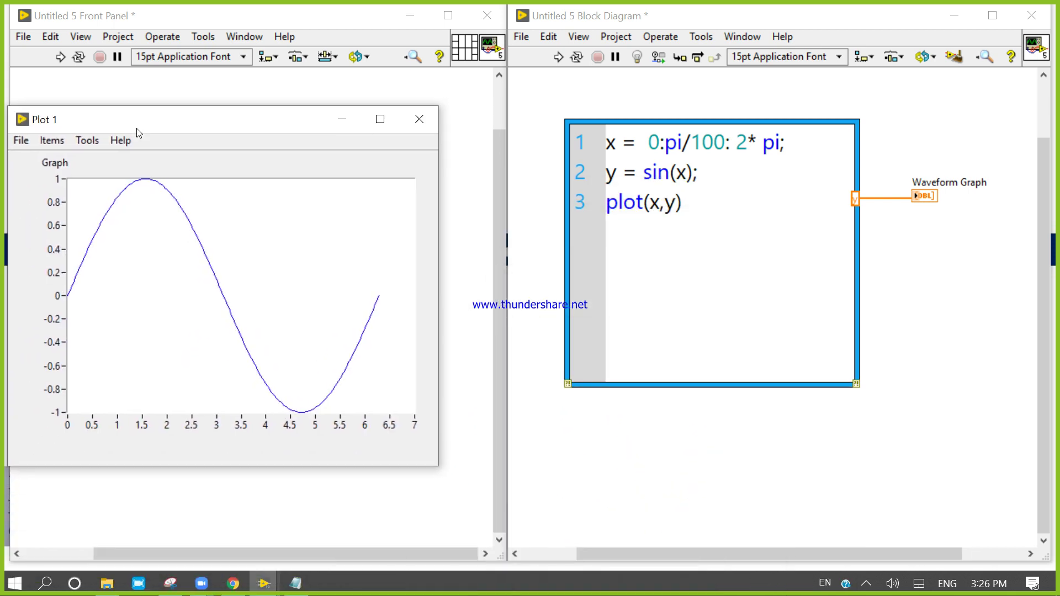
mouse_move(145, 131)
left_mouse_down()
mouse_move(538, 359)
mouse_move(580, 327)
left_mouse_up()
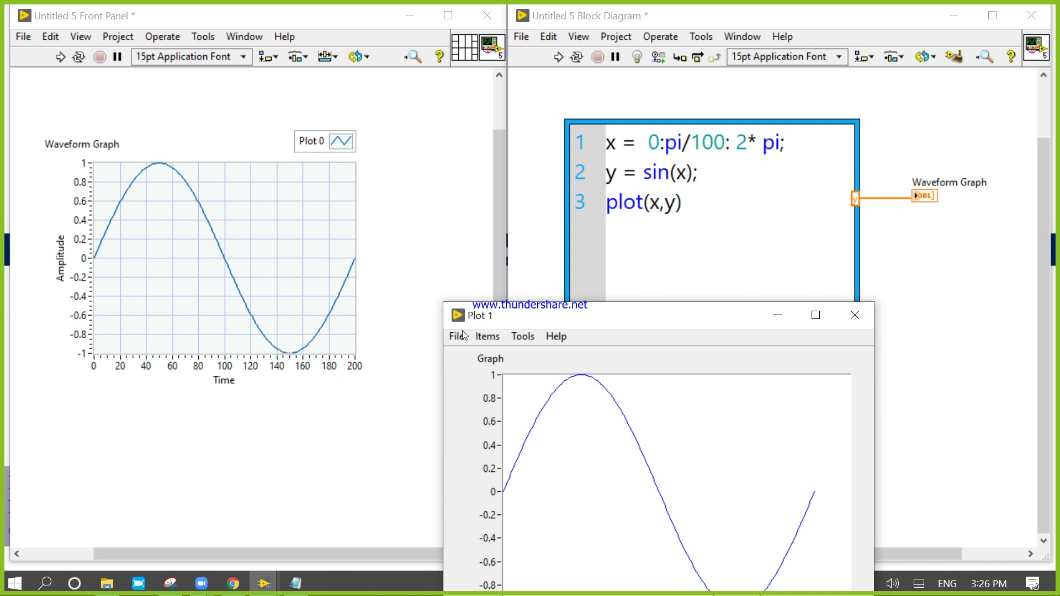
left_click_drag(492, 319, 163, 146)
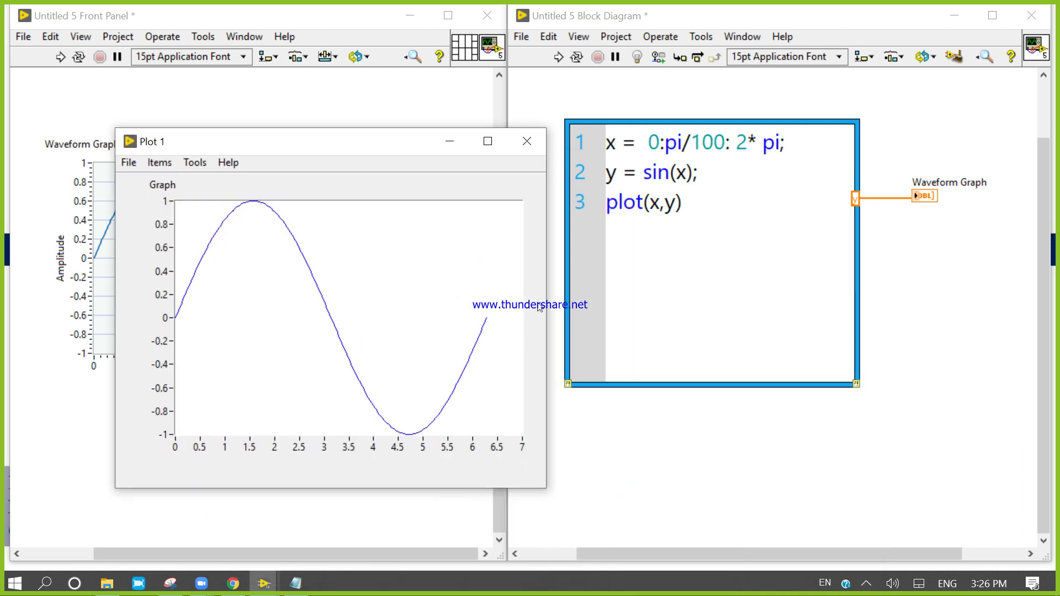
left_click(710, 420)
left_click_drag(712, 385, 711, 271)
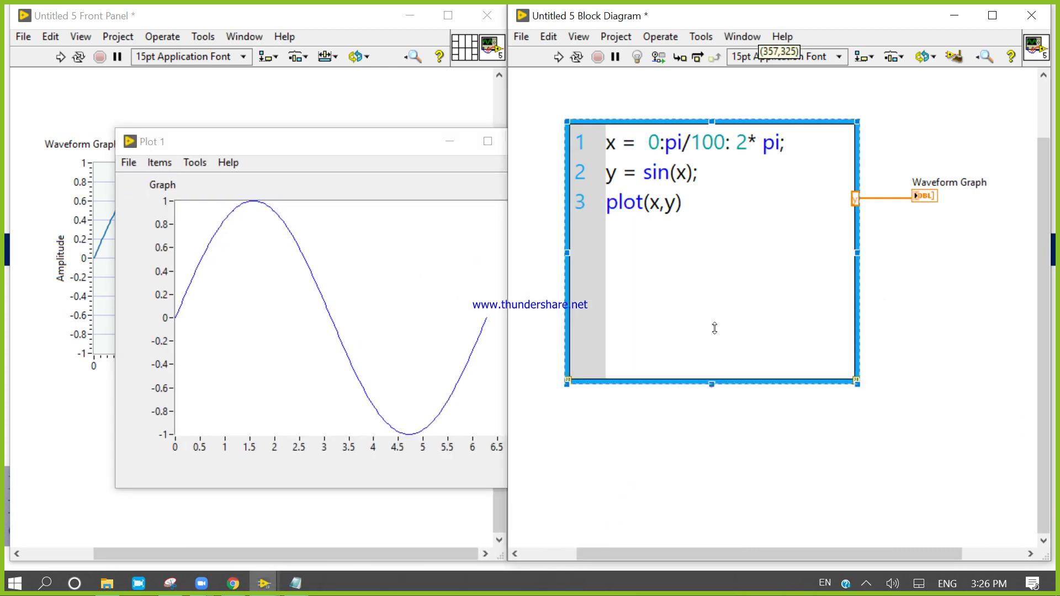
key("Escape")
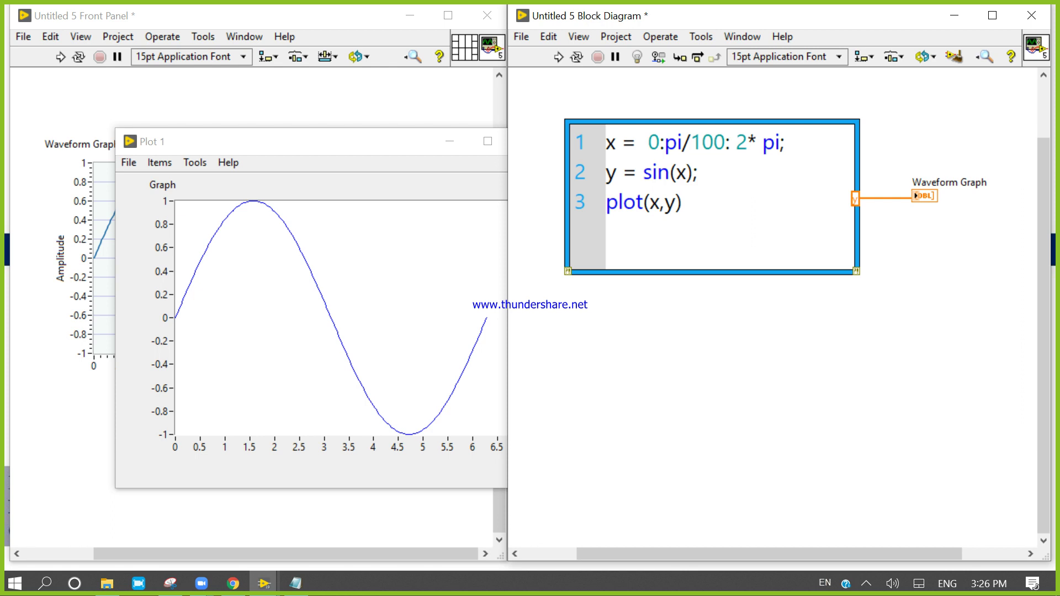
Step: Delete the Waveform Graph terminal and its broken wire from the block diagram
left_click(866, 583)
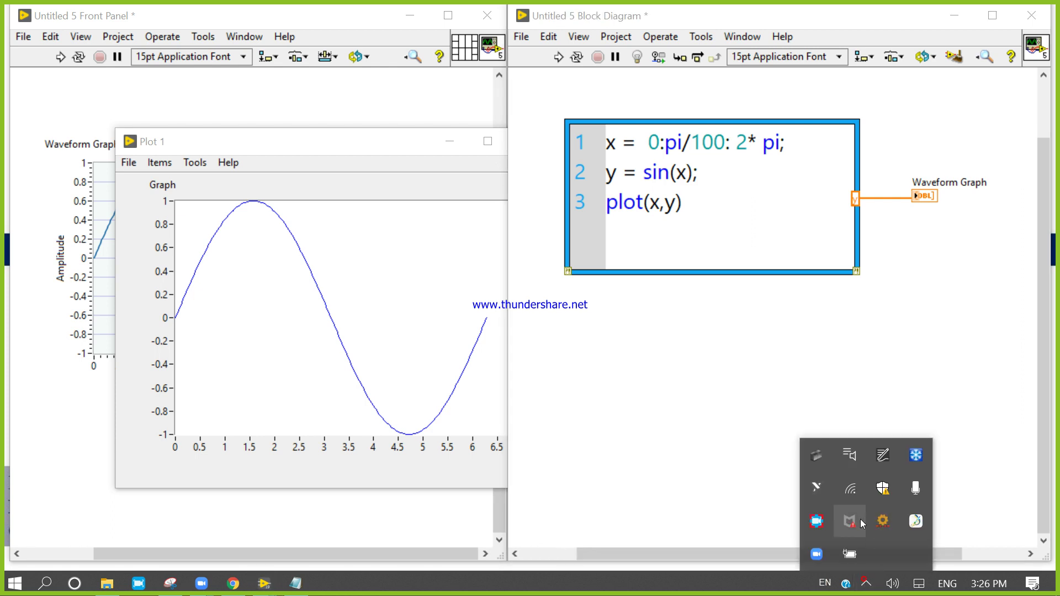
left_click(819, 525)
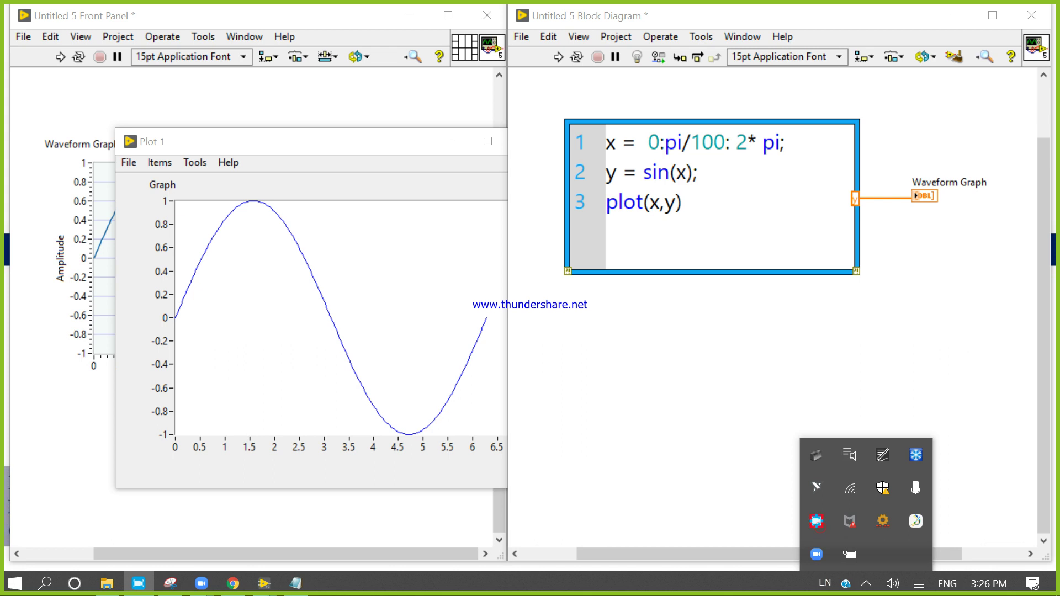
left_click(963, 272)
left_click_drag(902, 146, 941, 229)
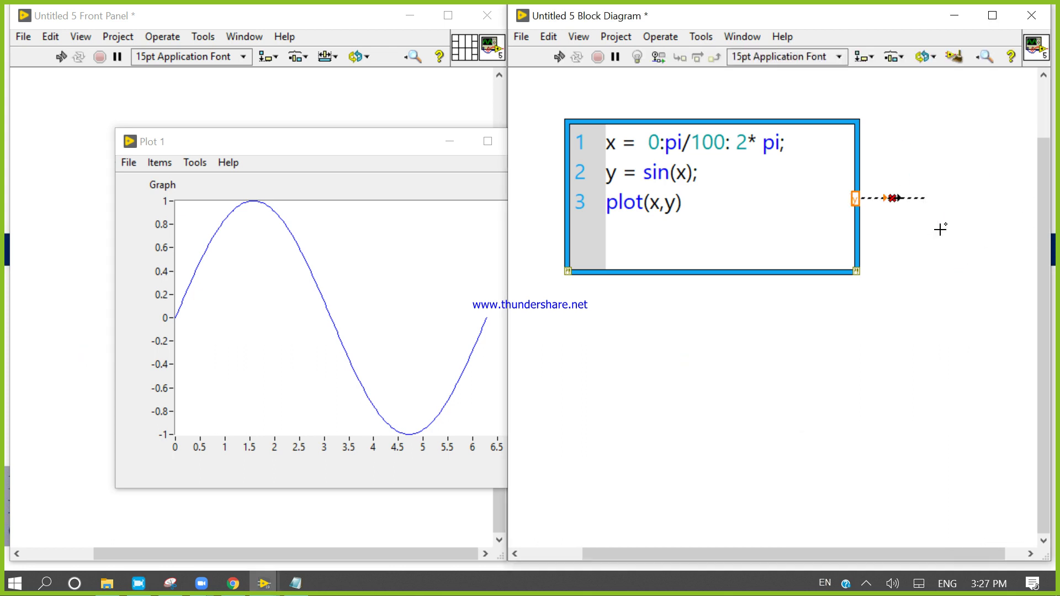
left_click(857, 205)
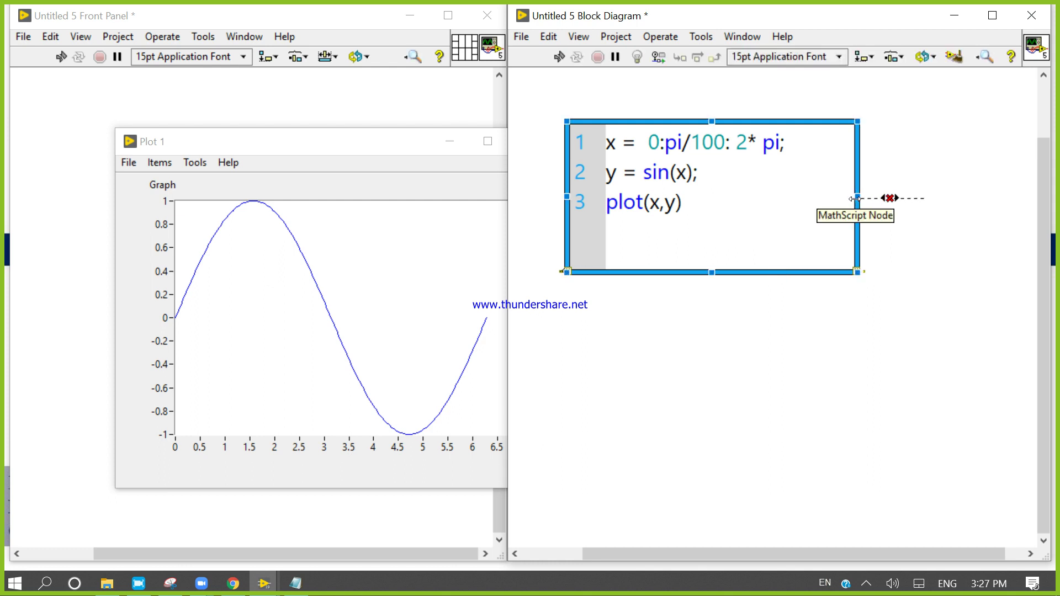
Step: Close the old Plot 1 window, rerun the VI, and move the new Plot 1 aside
left_click(342, 170)
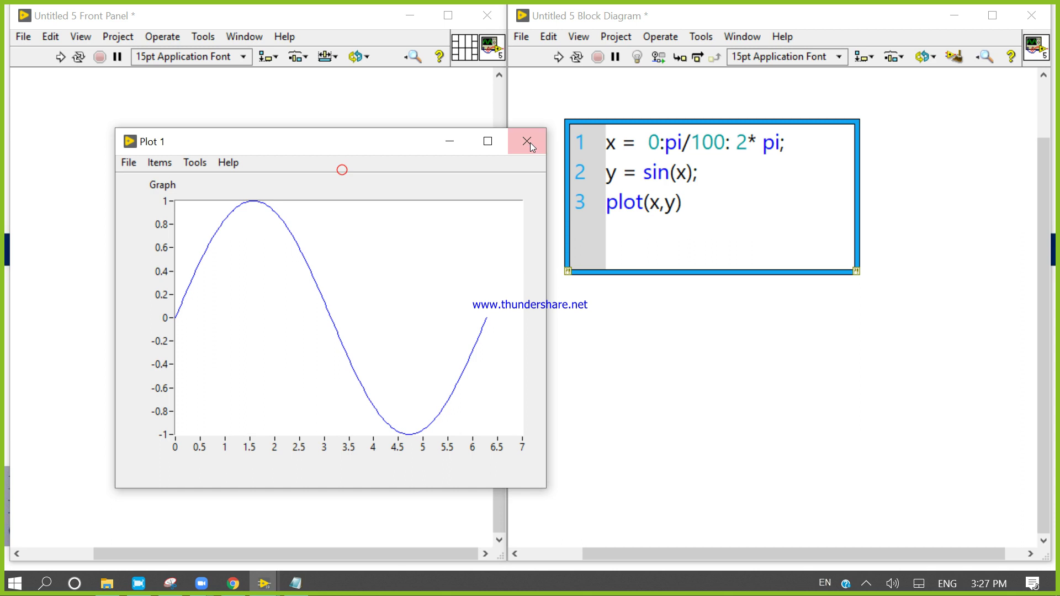
left_click(527, 142)
left_click(639, 421)
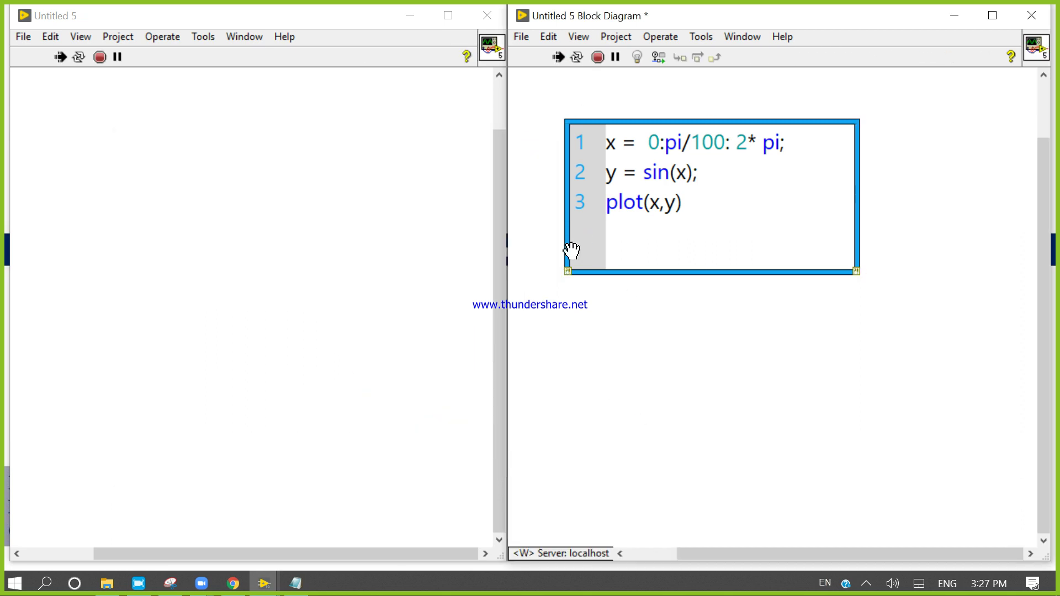
left_click_drag(425, 143, 220, 129)
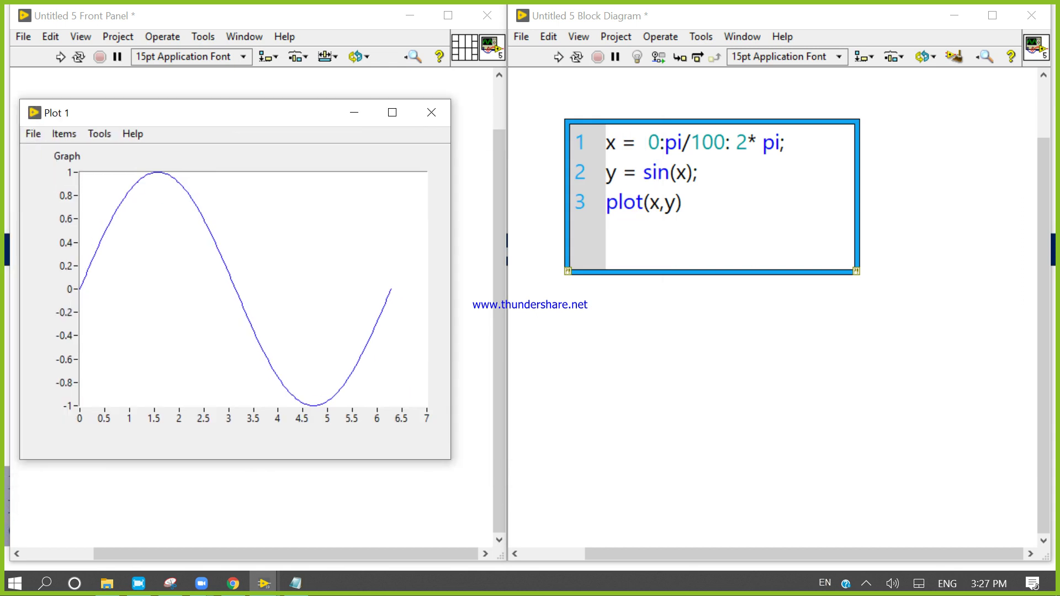
Step: Add line 4 xlabel('x') after plot(x,y)
left_click(736, 214)
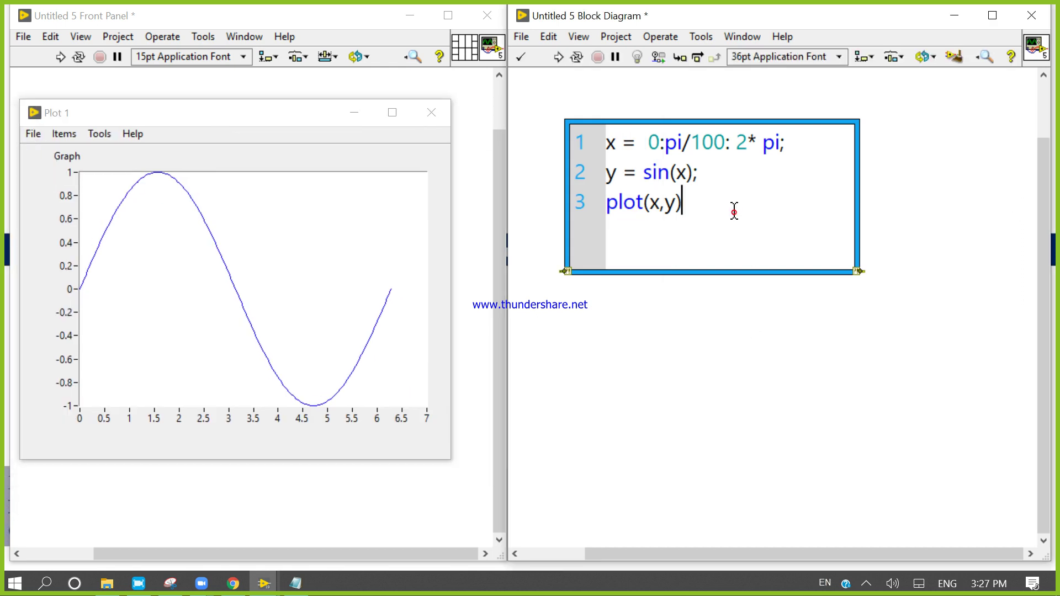
key("Return")
type("xla")
type("bel")
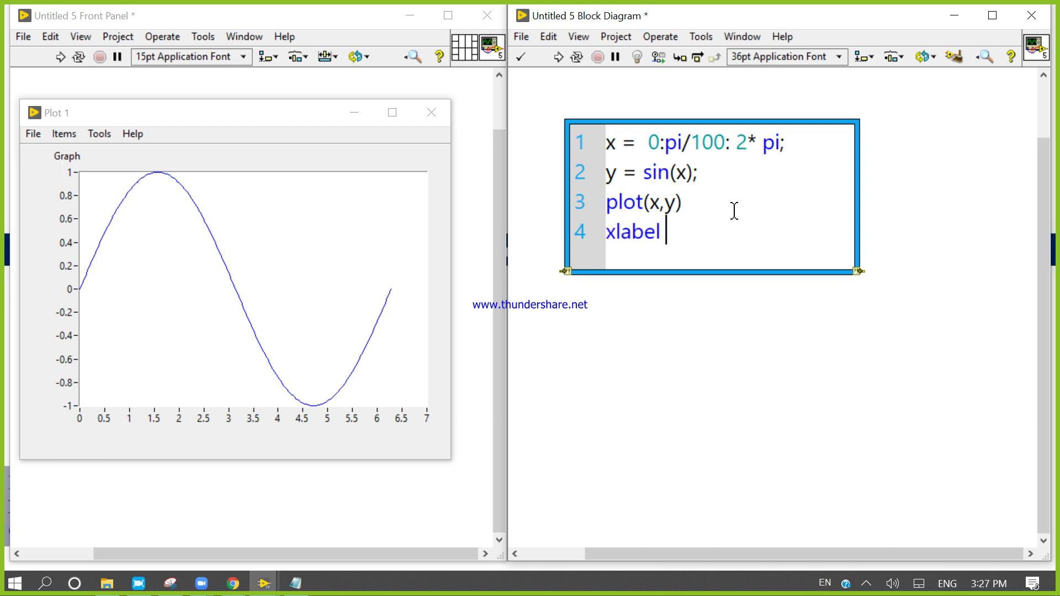
type(" (")
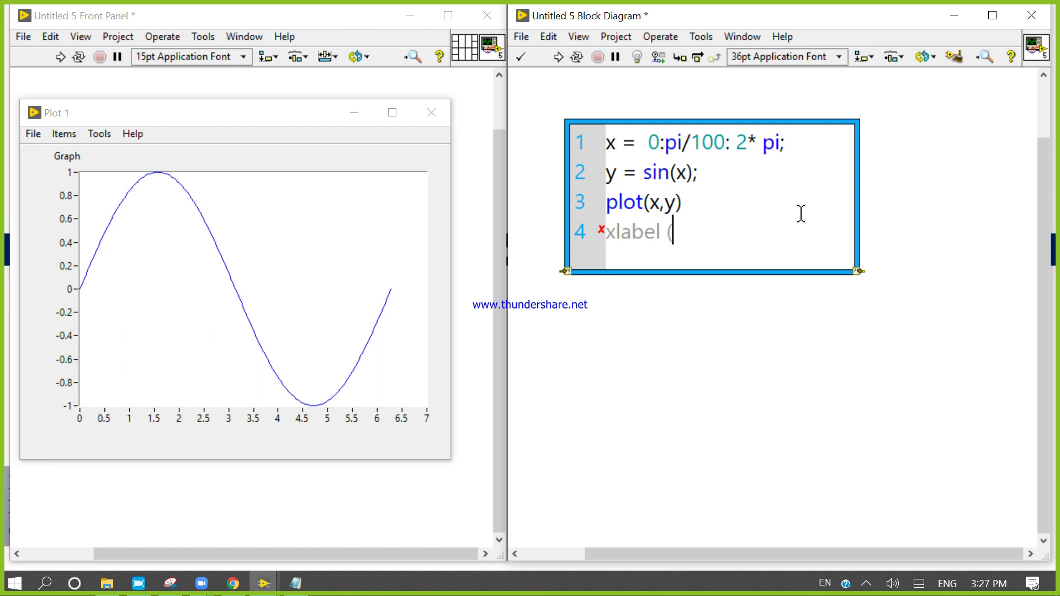
type(".")
key("BackSpace")
type("'x")
type("'")
type(")")
Step: Add line 5 ylabel('sin(x)') and start an empty sixth line
key("Return")
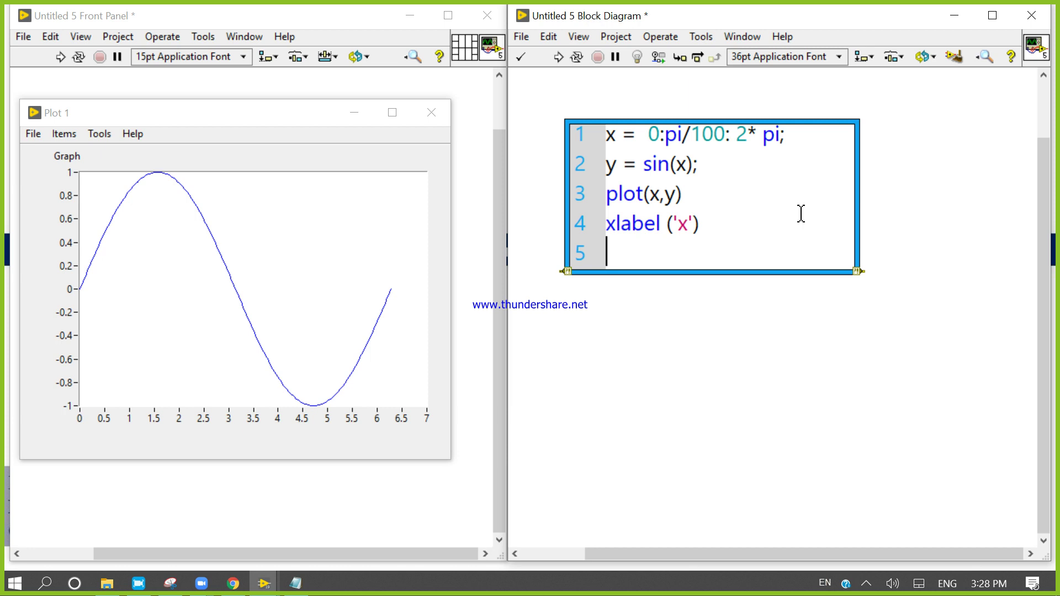
type("y")
type("label")
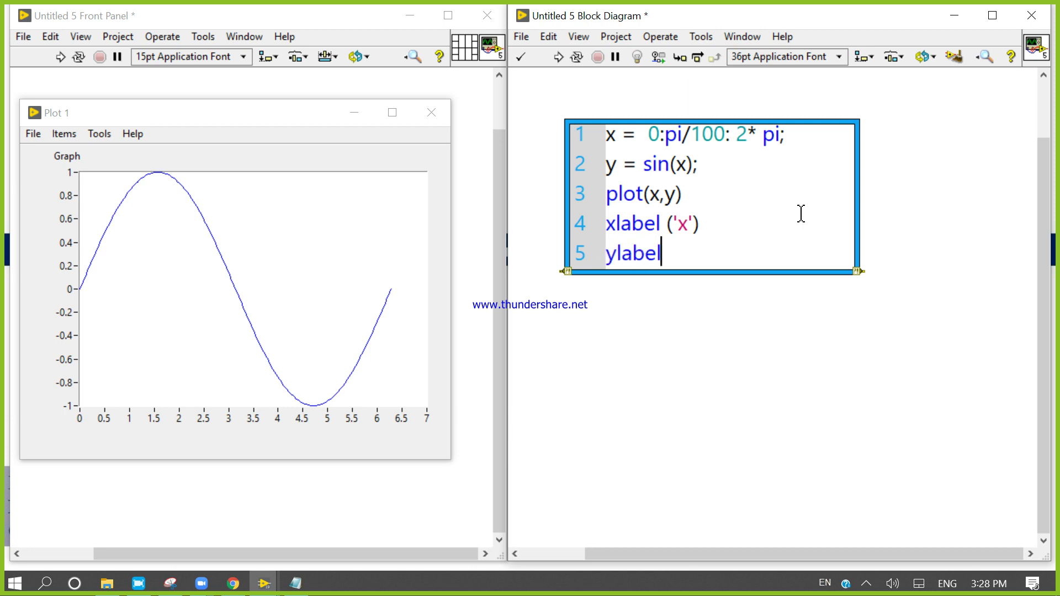
type("(")
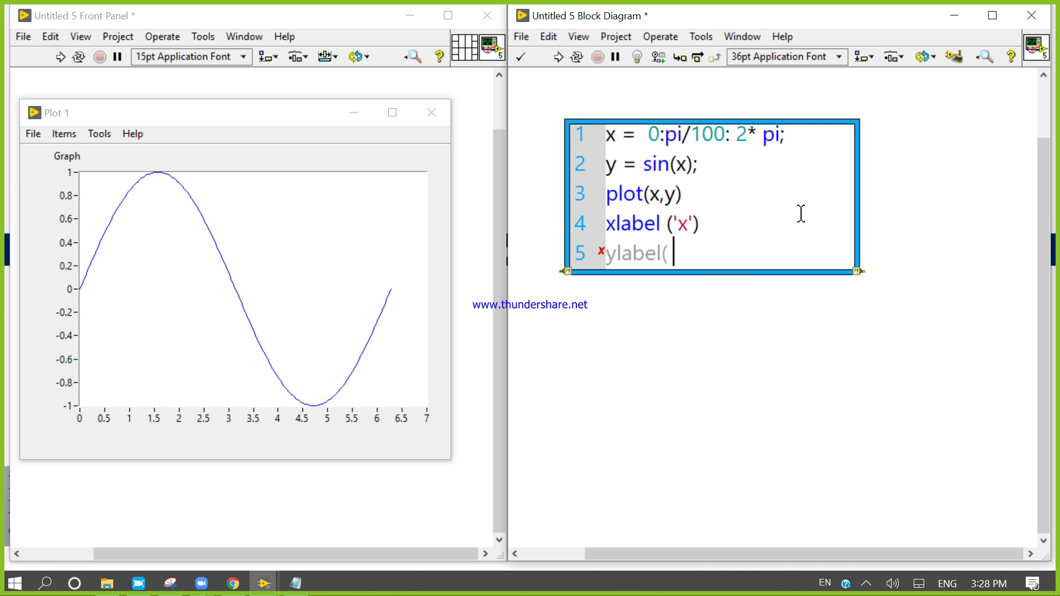
key("BackSpace")
type("'")
type("sin")
type("(x")
type(")")
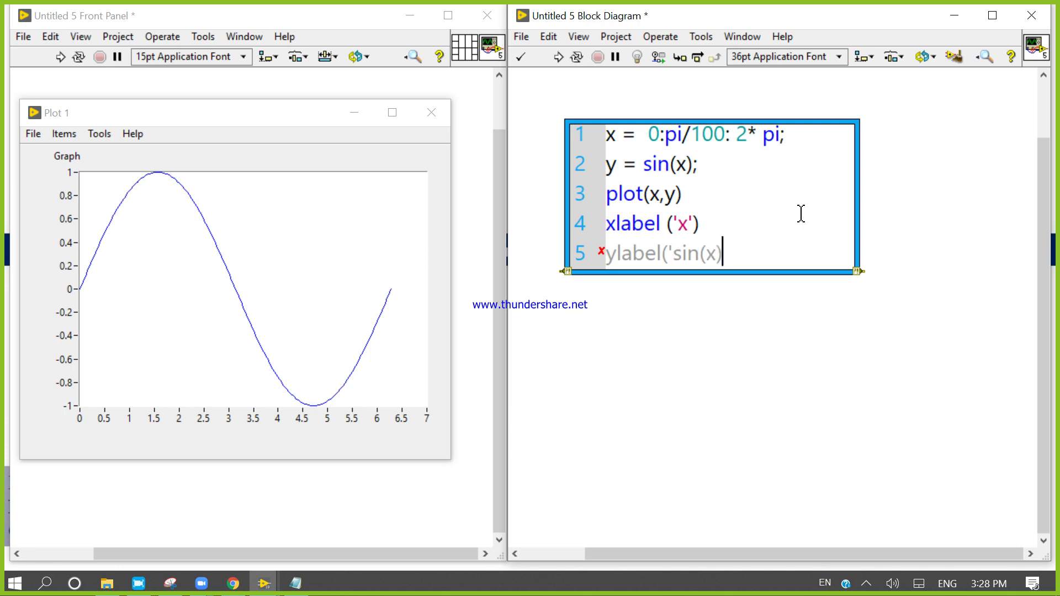
type("'")
type(")")
key("Return")
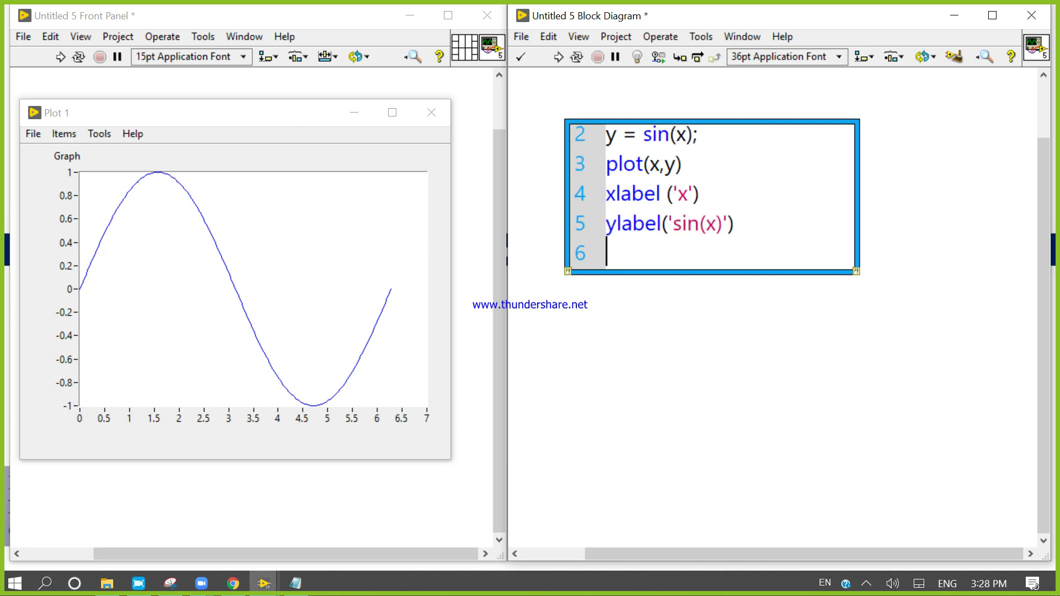
key("alt+Tab")
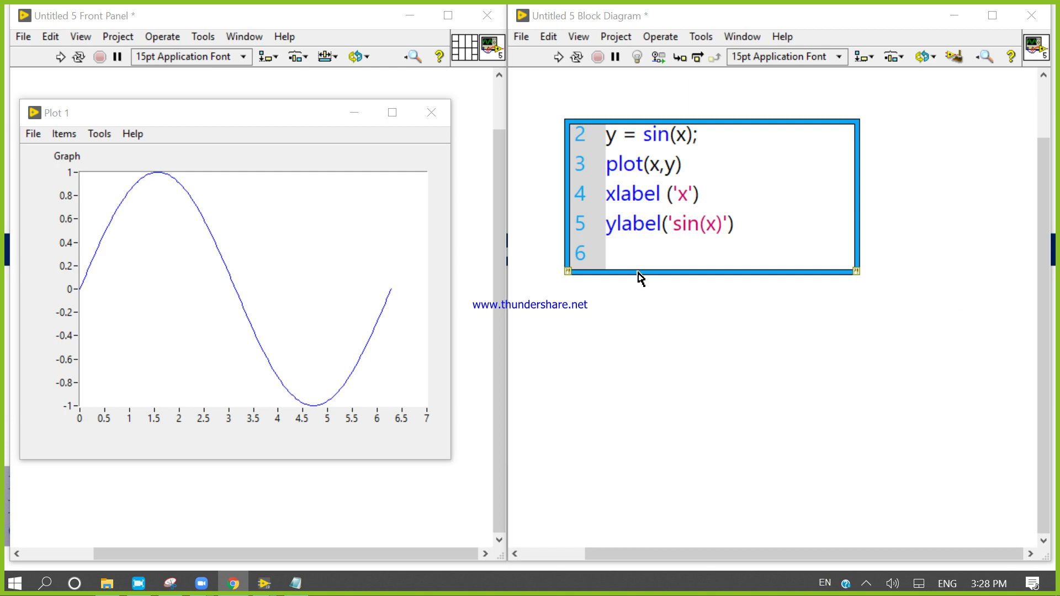
Step: Paste title('Plot of the Sine Function') into line 6 of the script
left_click(630, 253)
key("ctrl+v")
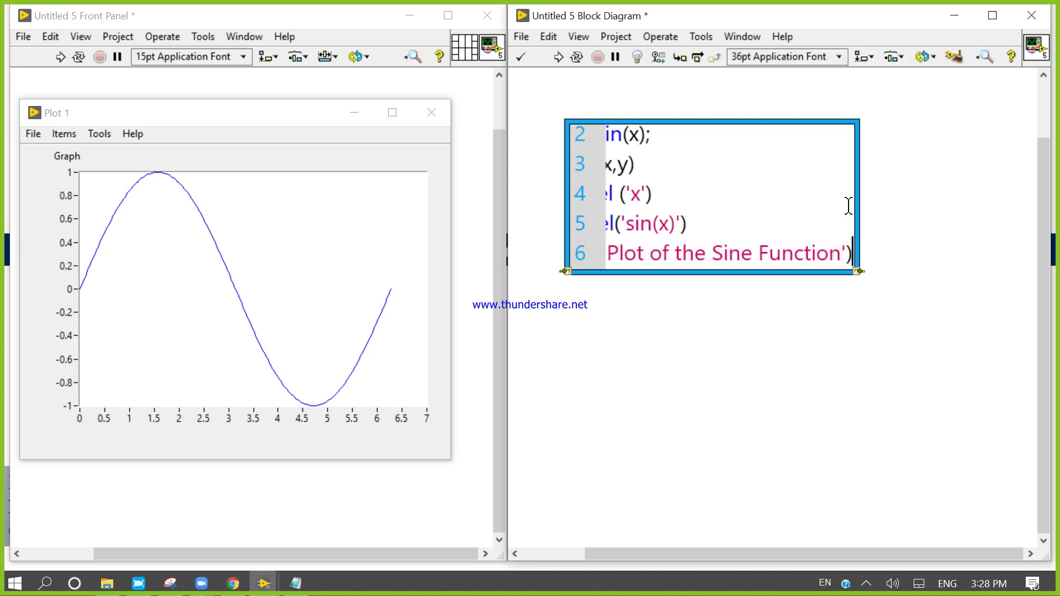
left_click(850, 196)
left_click(625, 289)
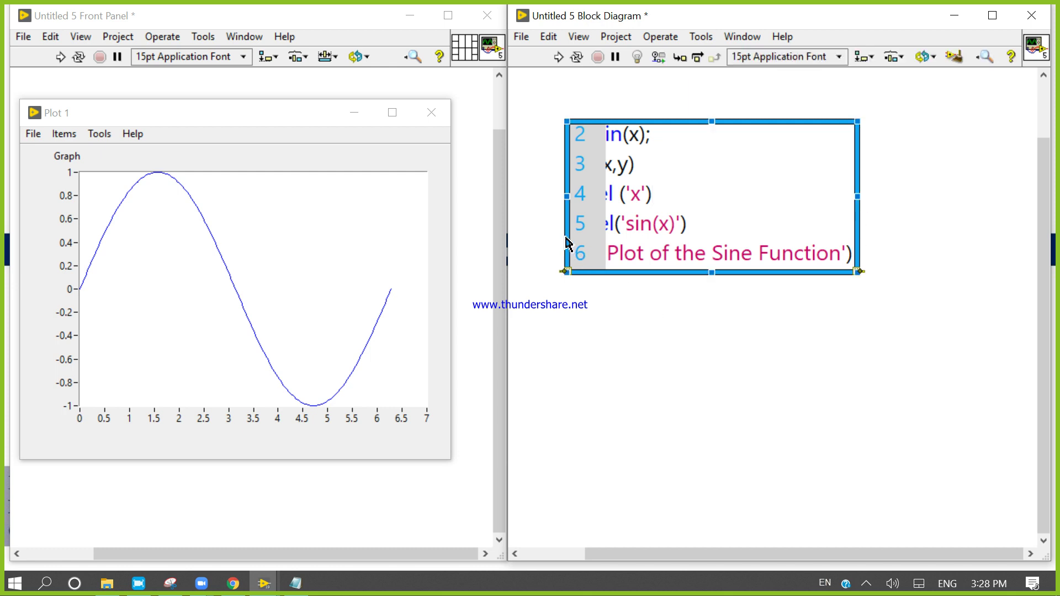
Step: Enlarge the MathScript node so all six lines are visible
left_click_drag(563, 196, 528, 197)
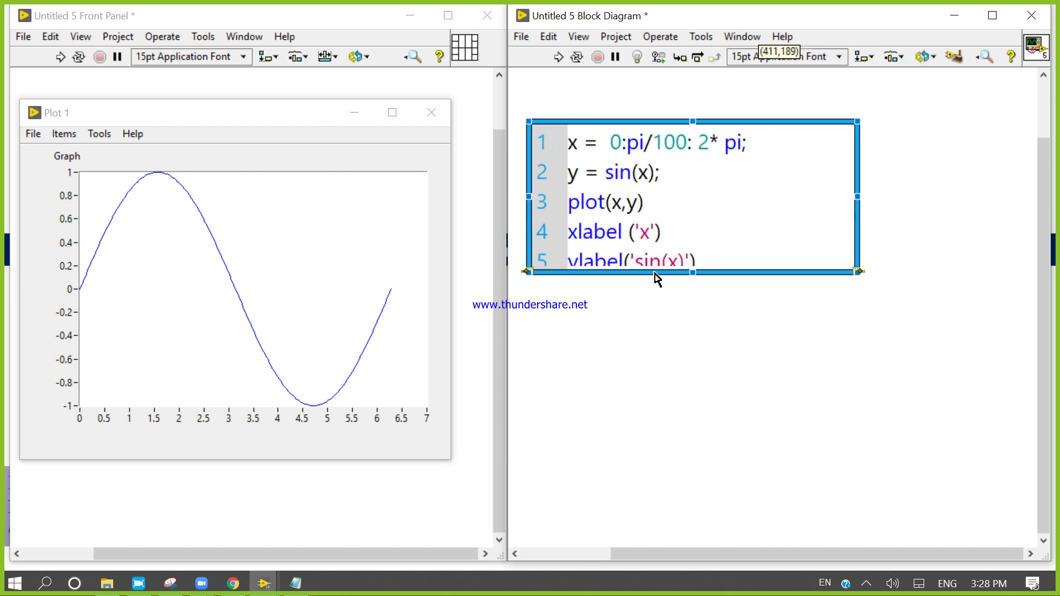
left_click_drag(692, 272, 692, 332)
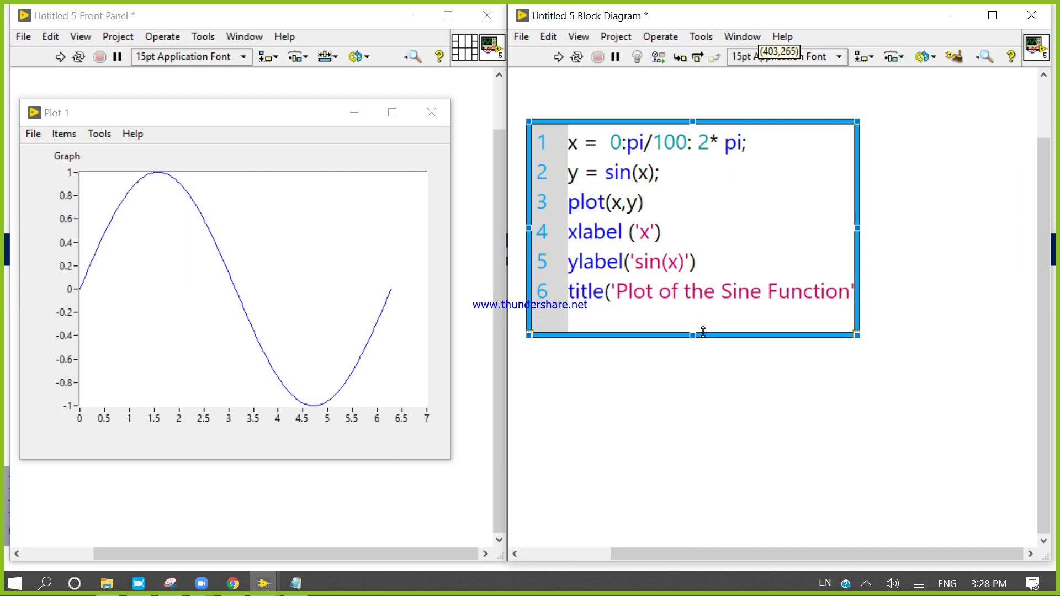
left_click_drag(870, 229, 921, 227)
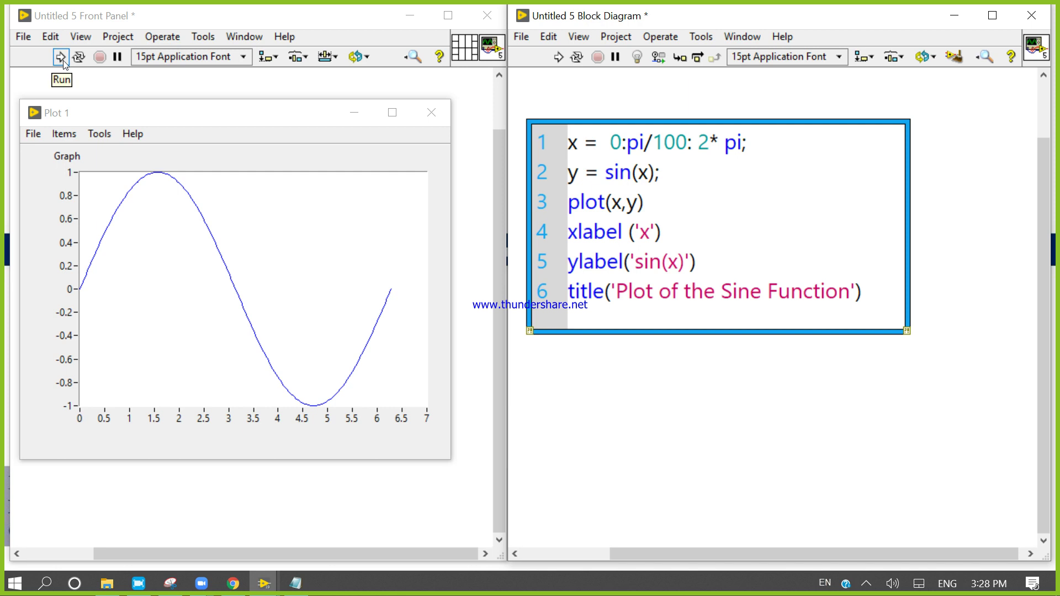
Step: Rerun the VI to draw the sine plot with x, sin(x) labels and its title, then close Plot 1
left_click(431, 113)
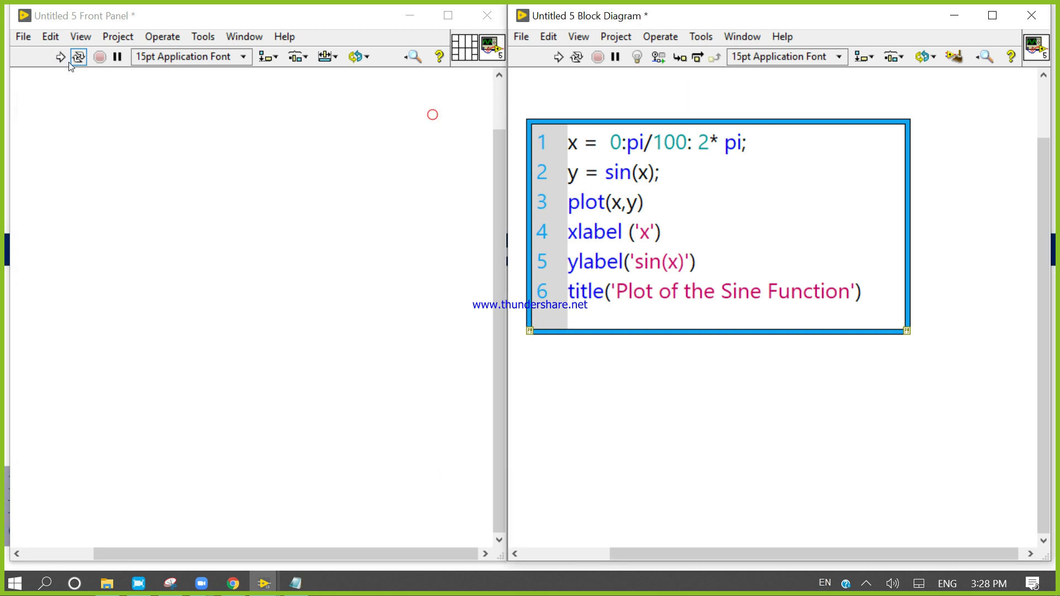
left_click(61, 61)
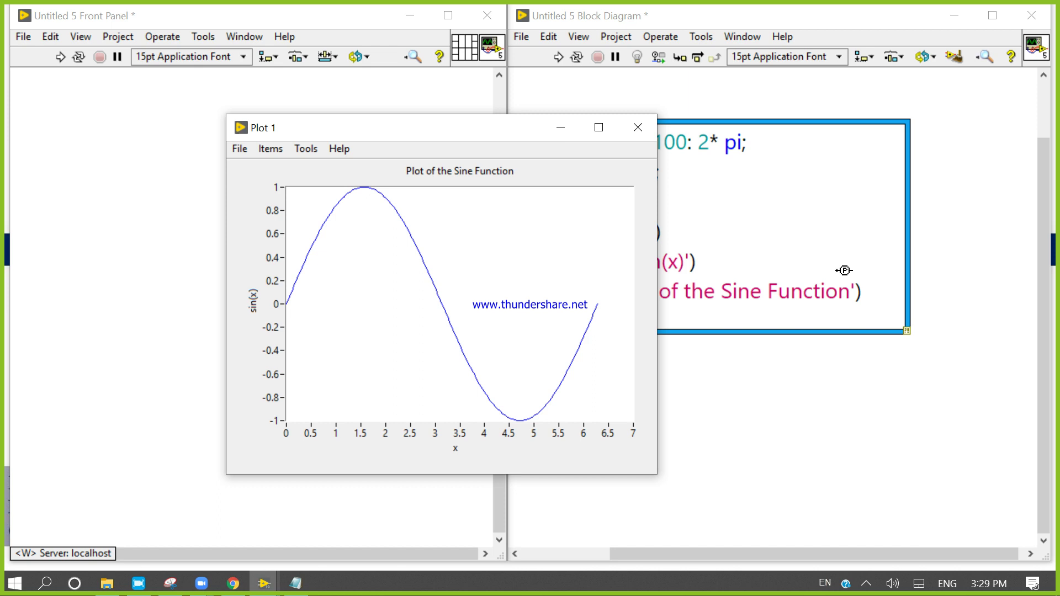
left_click(639, 128)
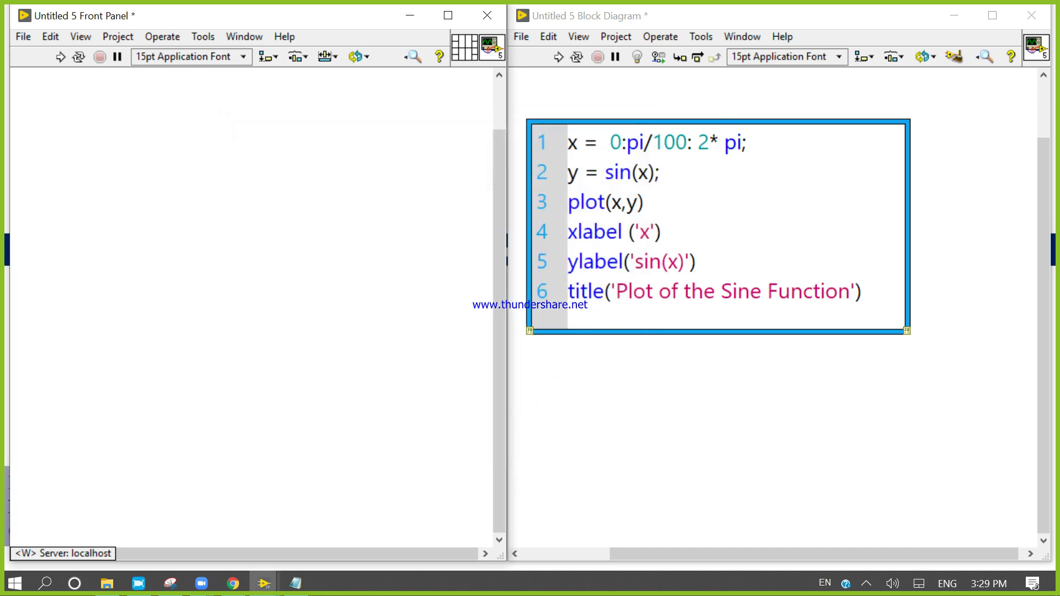